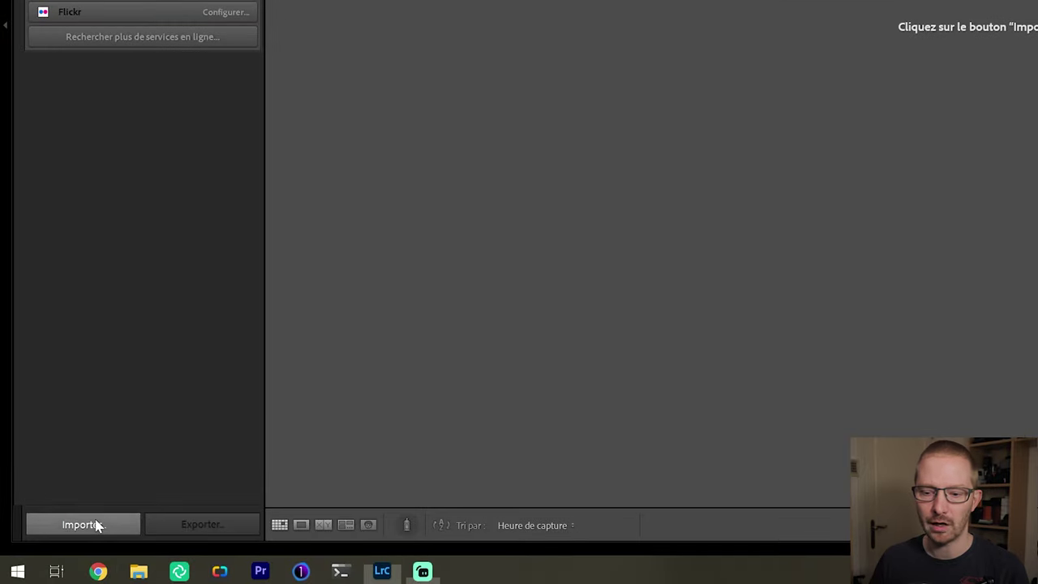
Open the Import dialog from the Importer… button in the left panel
click(95, 525)
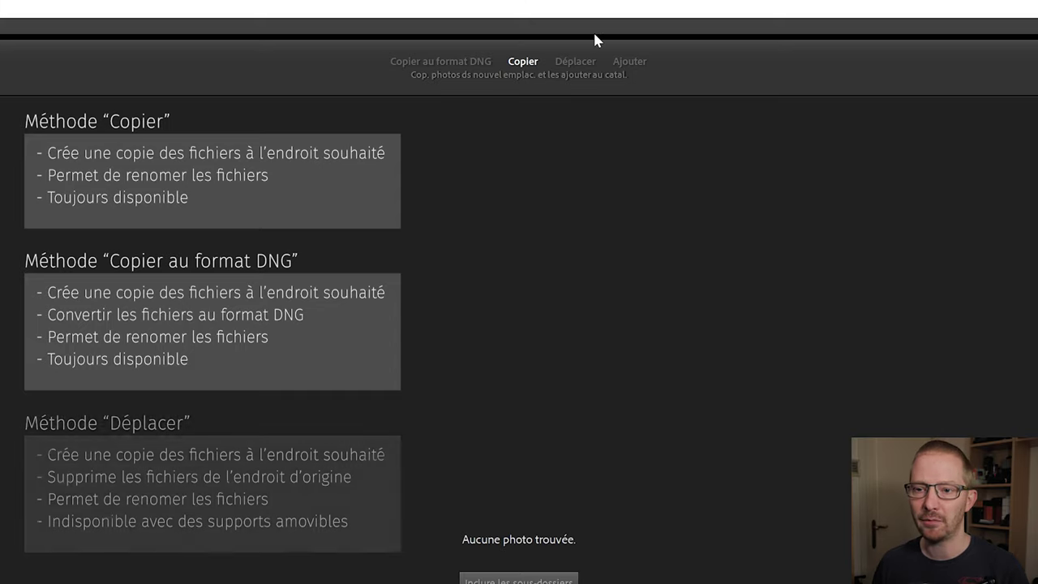
click(578, 65)
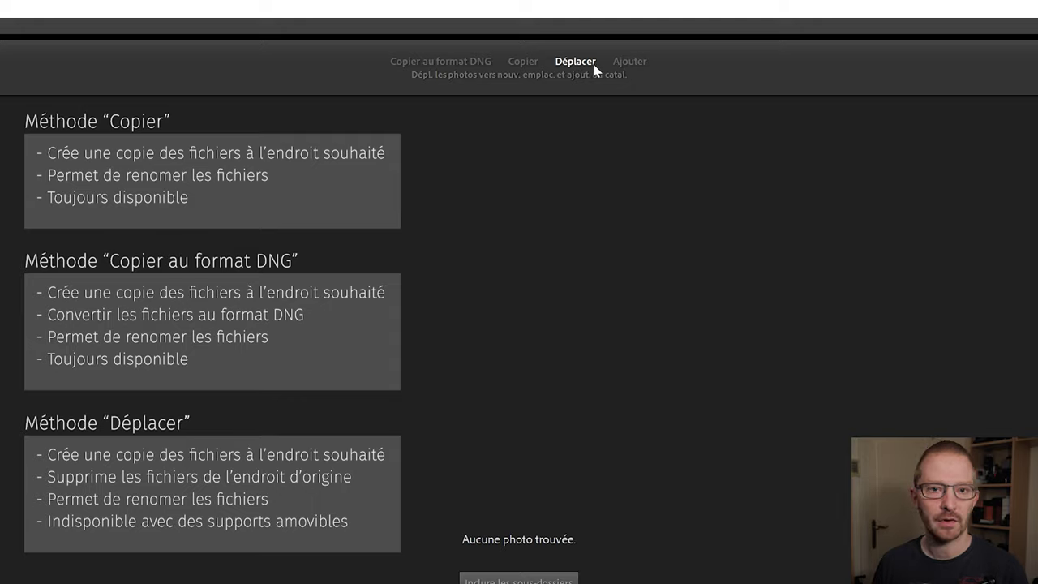
click(629, 65)
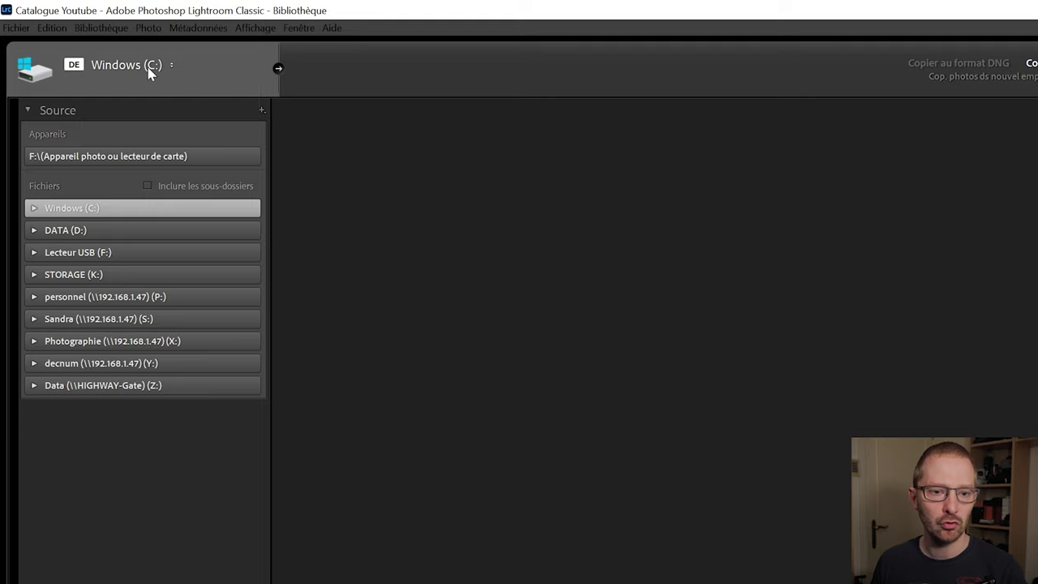
click(149, 69)
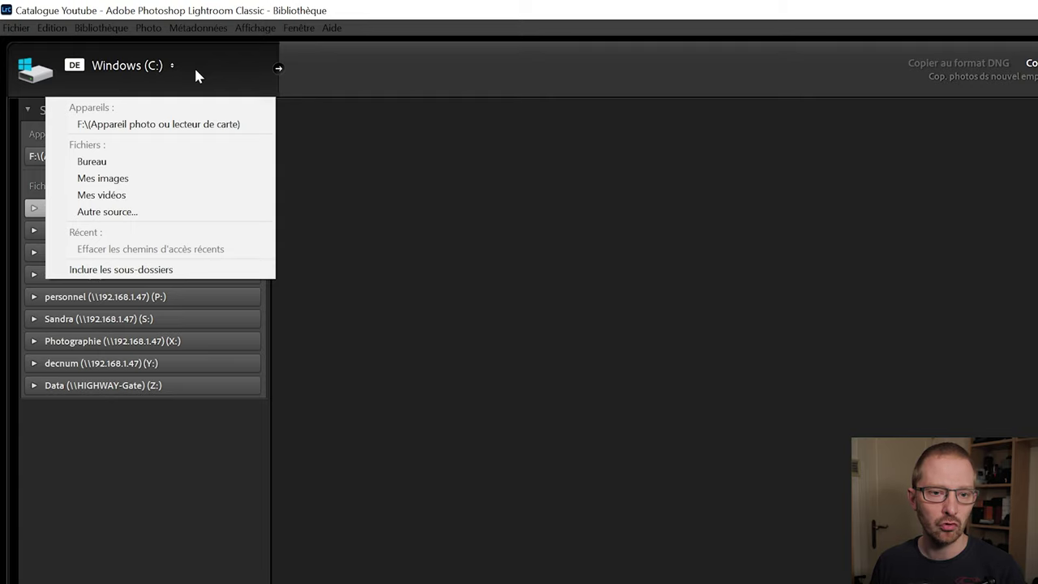
Select the F:\ camera/card reader device as the import source
click(34, 144)
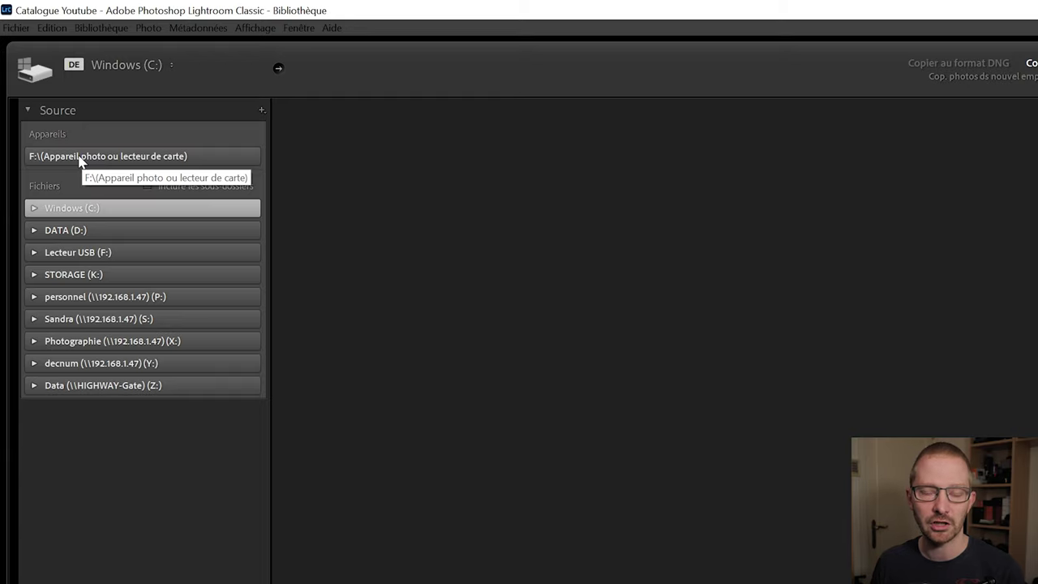
click(79, 157)
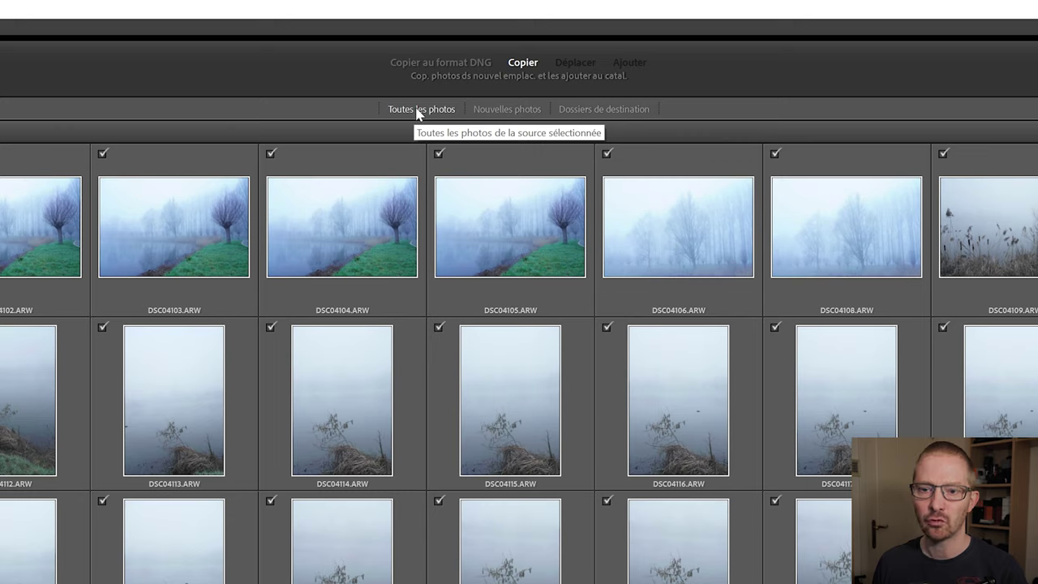
click(509, 111)
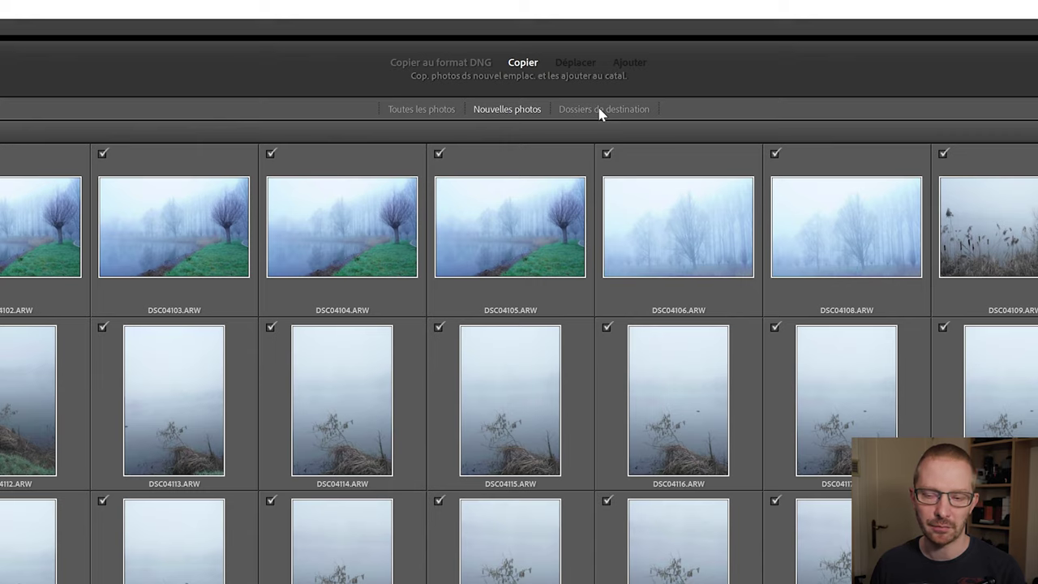
click(396, 110)
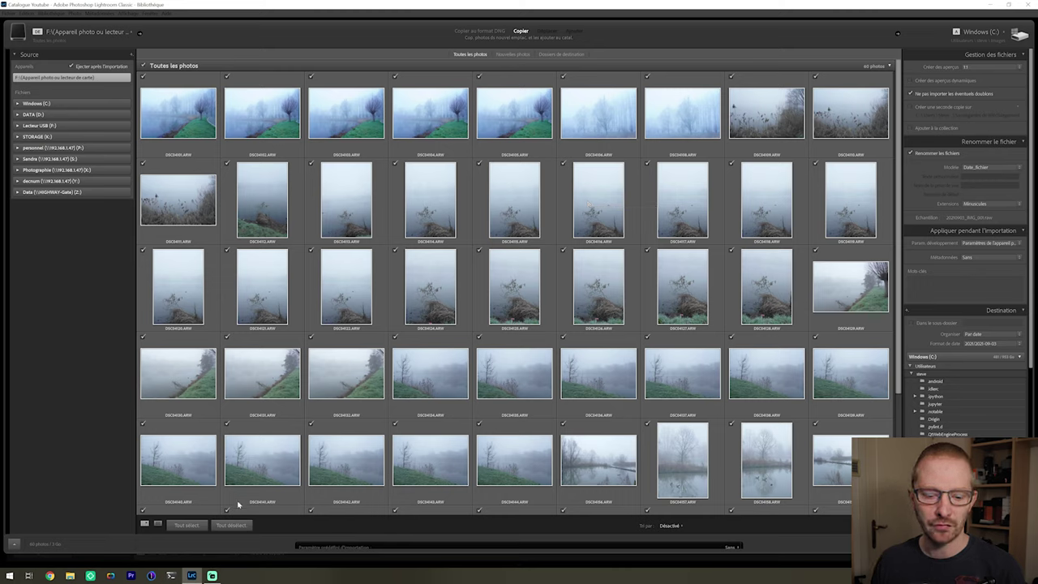
click(157, 525)
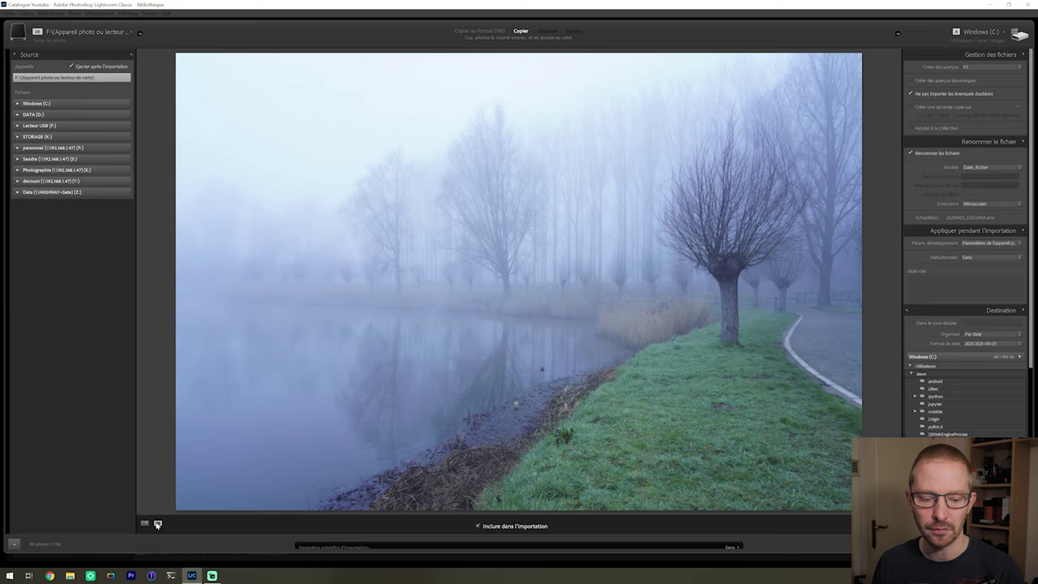
In Grid view, use Tout sélect. then Tout désélect. to leave every card photo unchecked
click(144, 523)
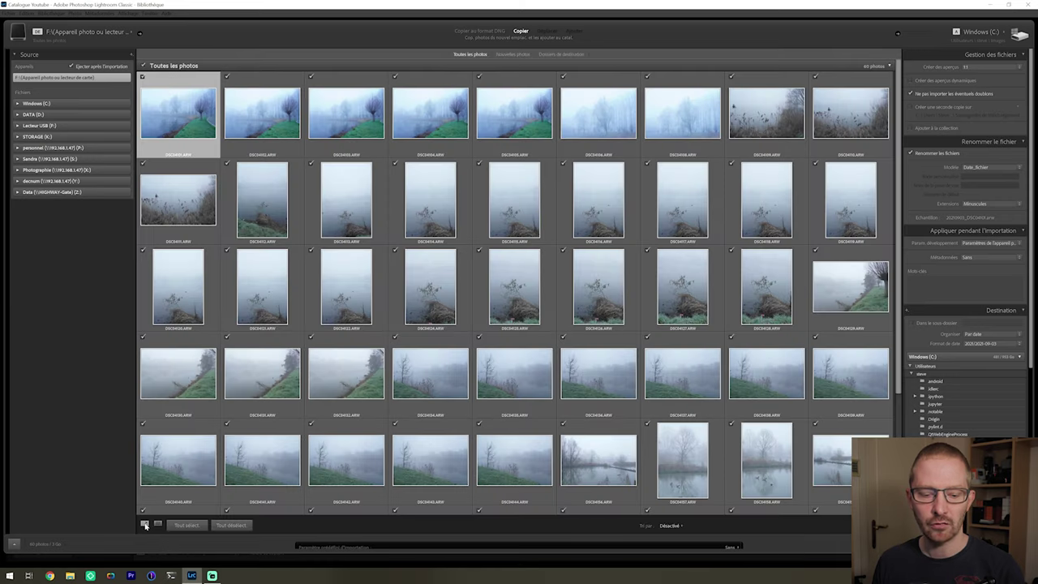
click(191, 525)
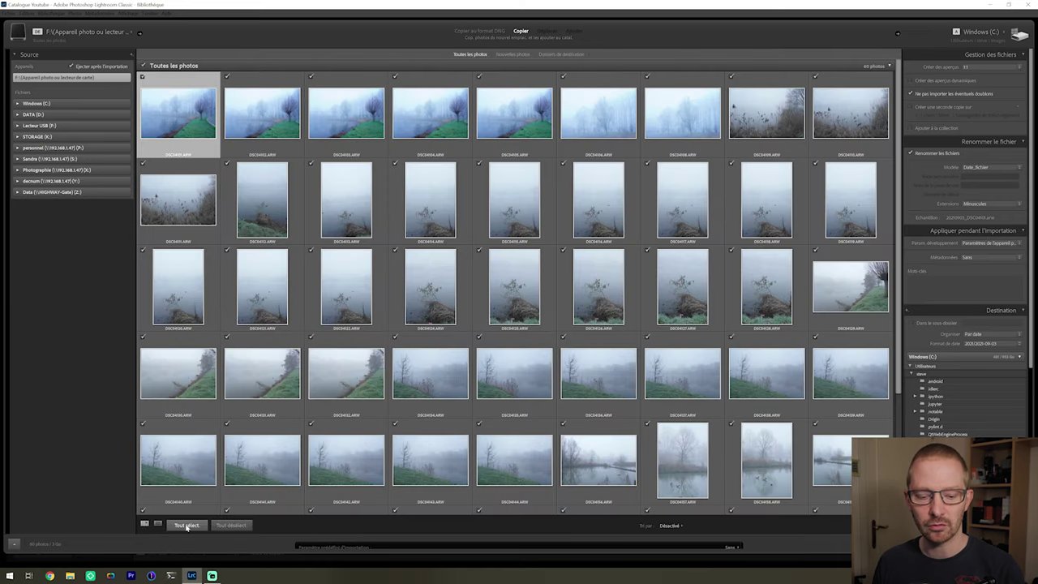
click(229, 525)
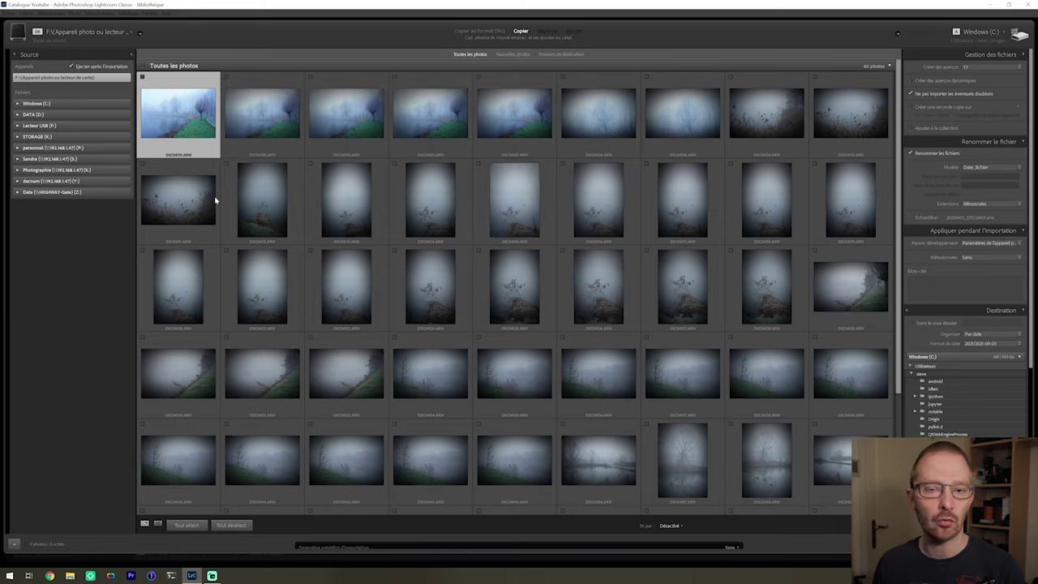
Show the first misty willow photo in Loupe at Fit zoom and mark it for import
click(158, 524)
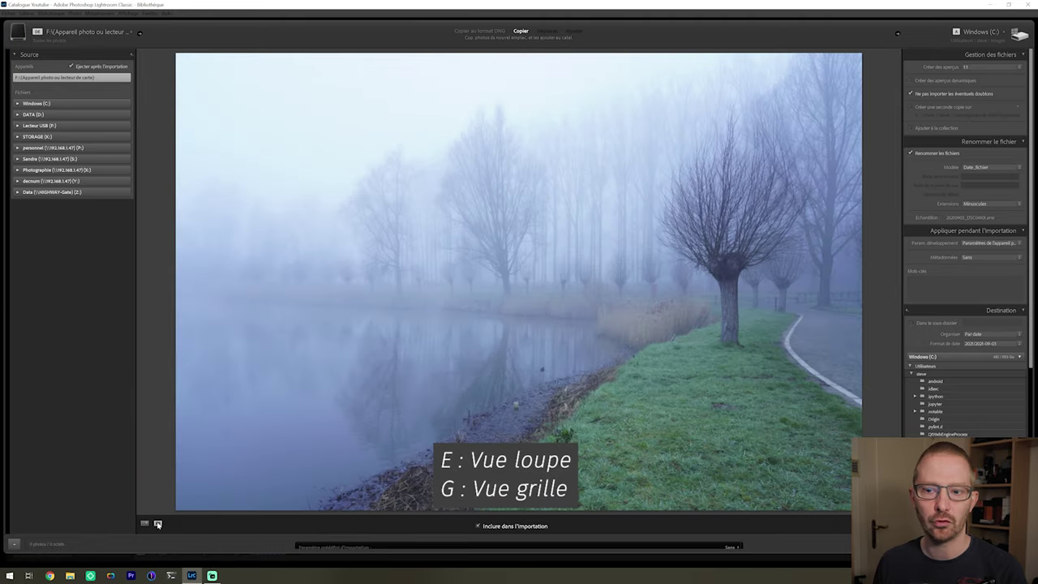
key(g)
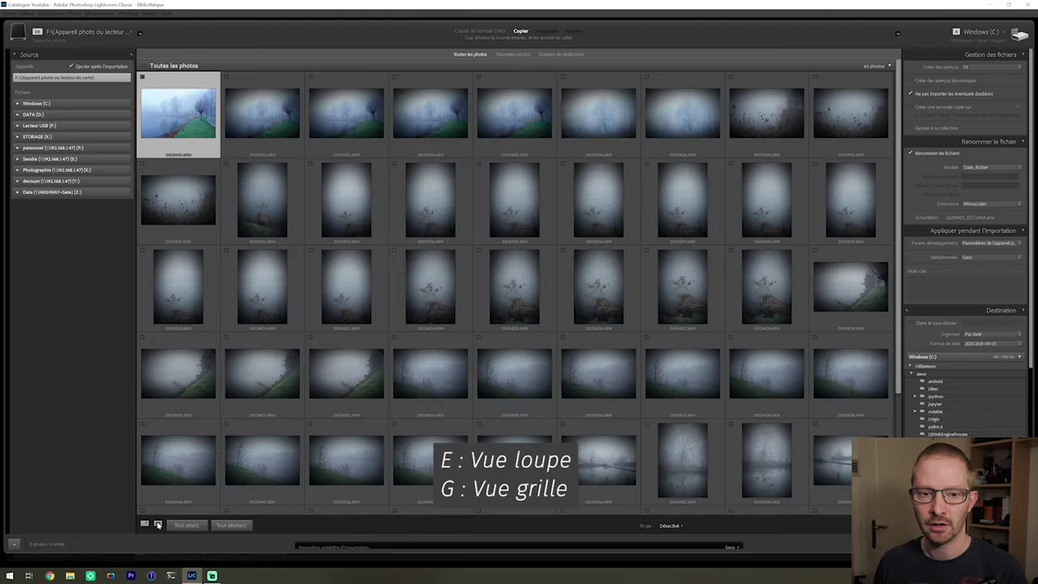
key(e)
key(g)
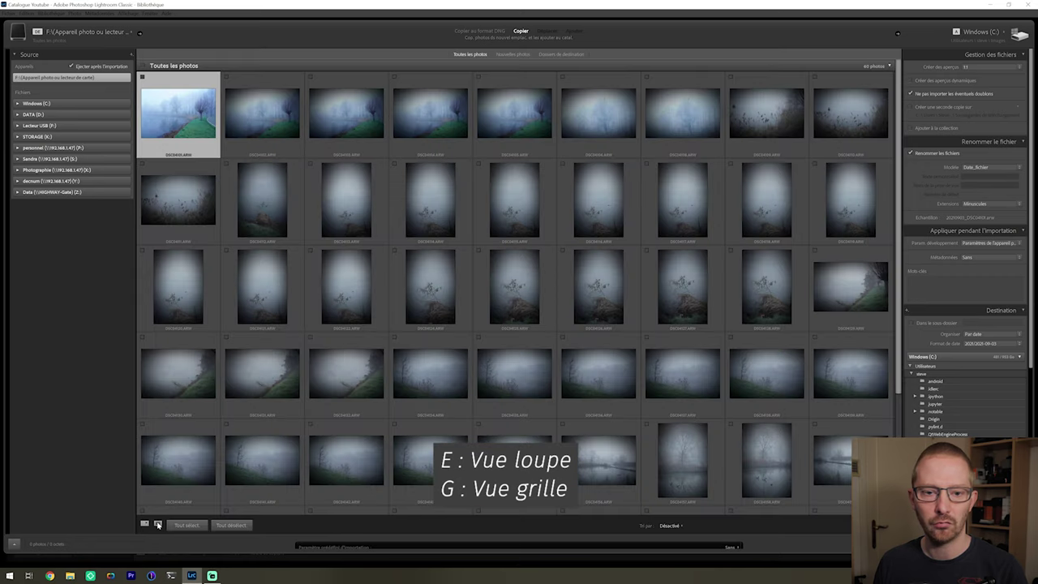
key(e)
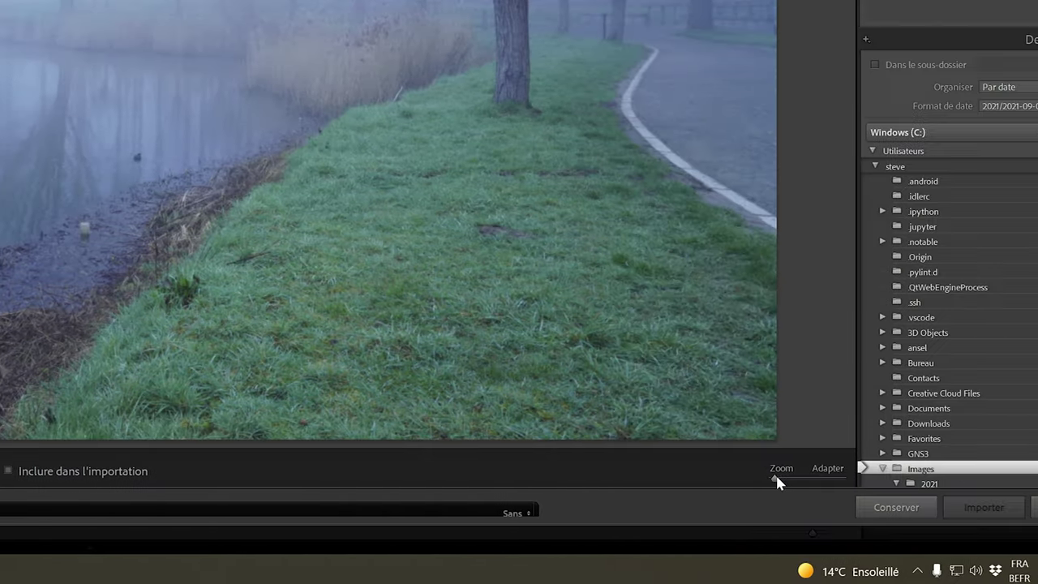
click(728, 477)
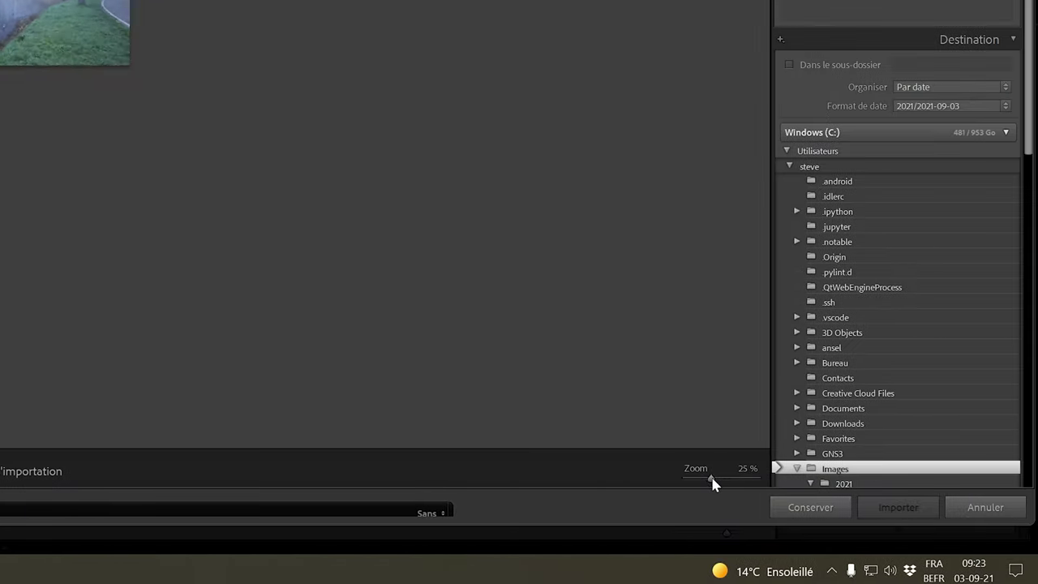
drag(729, 477, 687, 479)
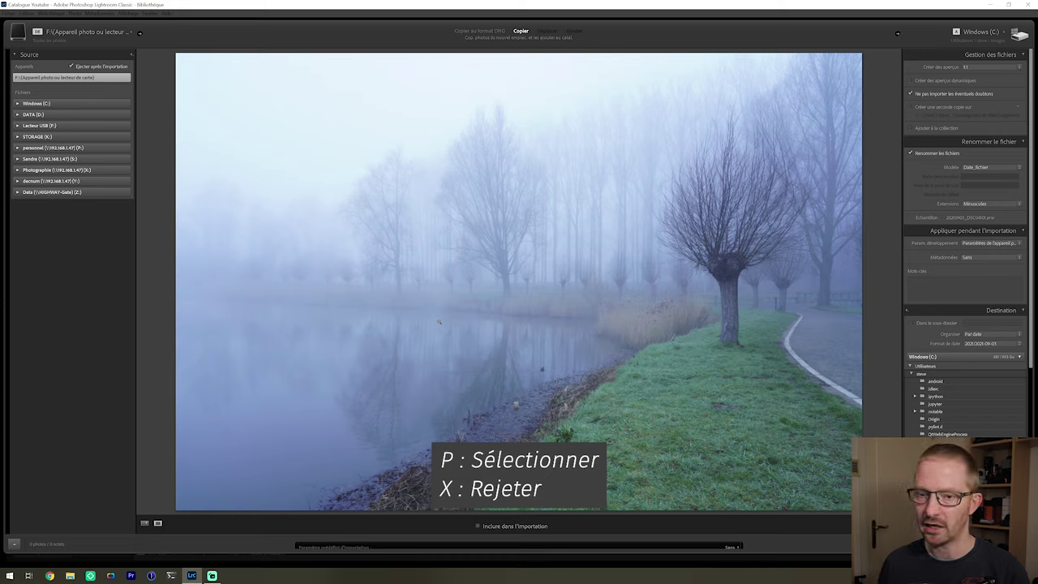
key(p)
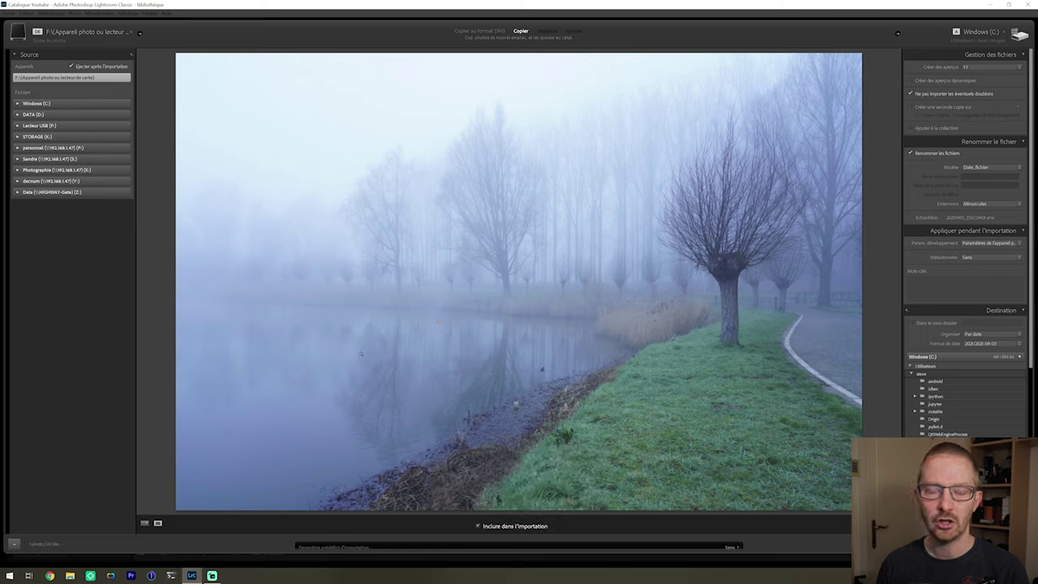
Include the first foggy photo and exclude the next three with Shift+X
key(Right)
key(Right)
key(Right)
key(p)
key(Right)
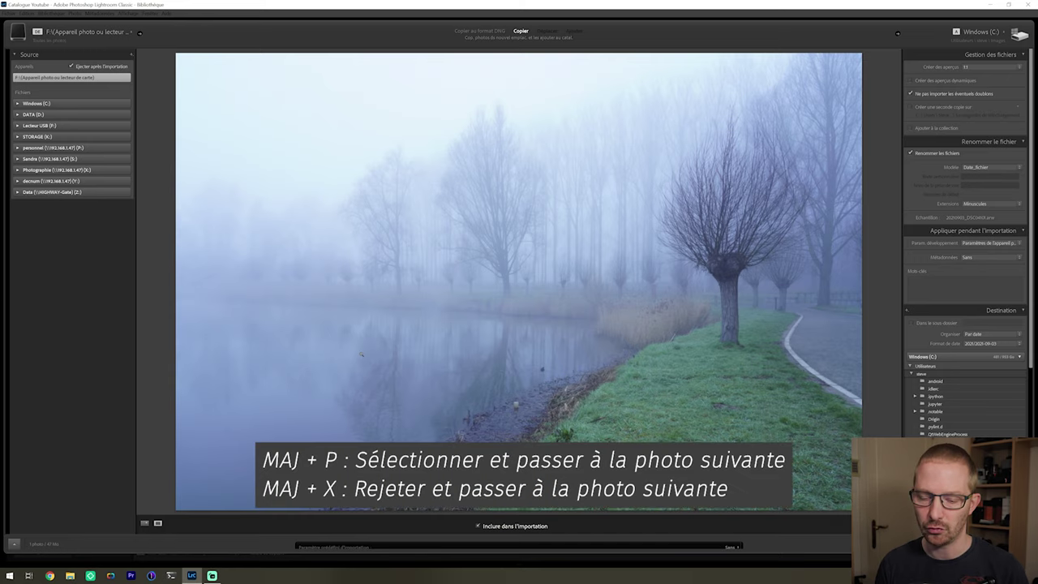
key(shift+x)
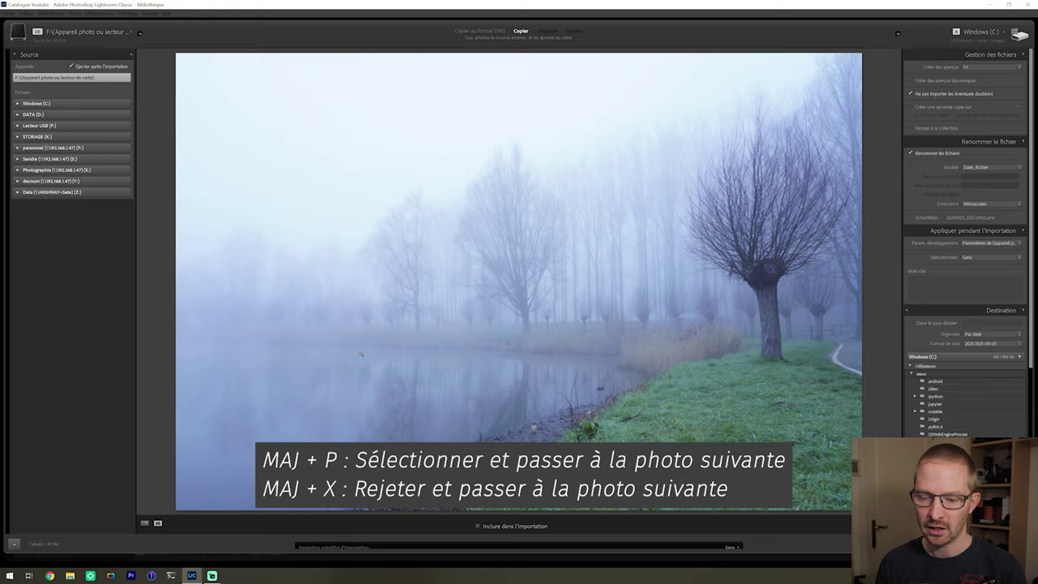
key(shift+x)
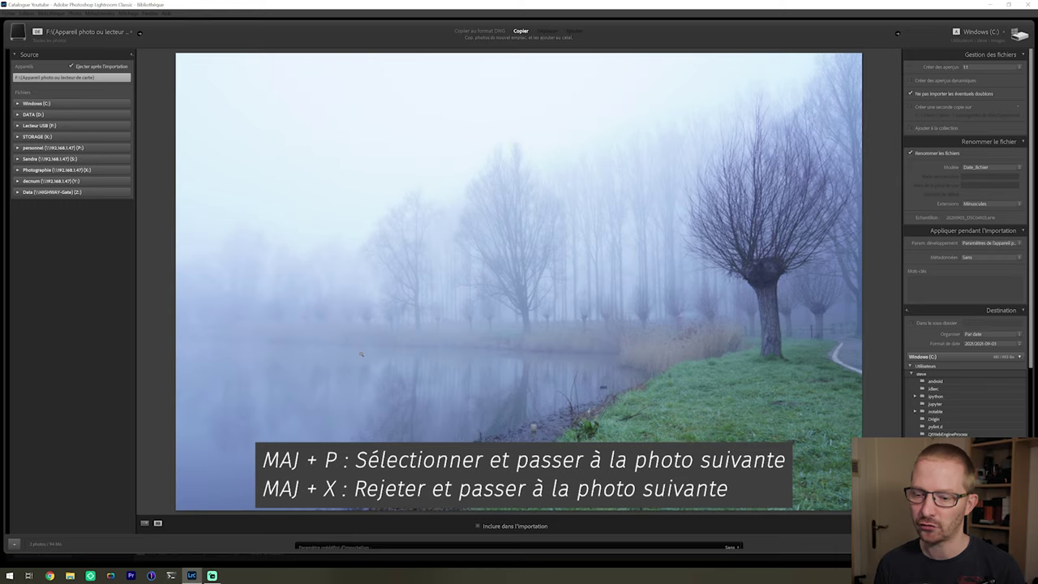
key(shift+x)
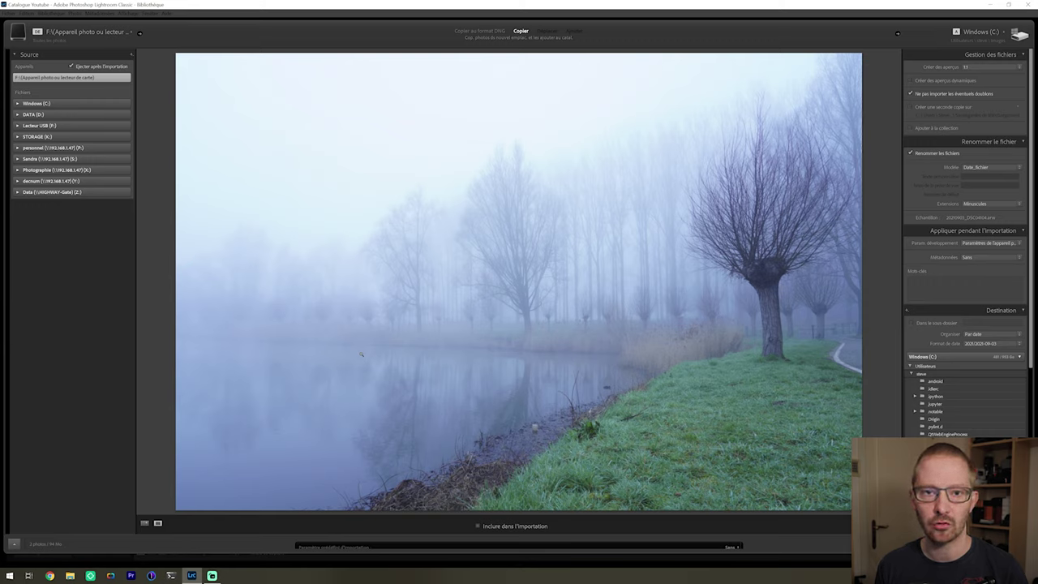
Turn on auto-advance and step through the remaining foggy shots to the bare tree branches
key(Caps_Lock)
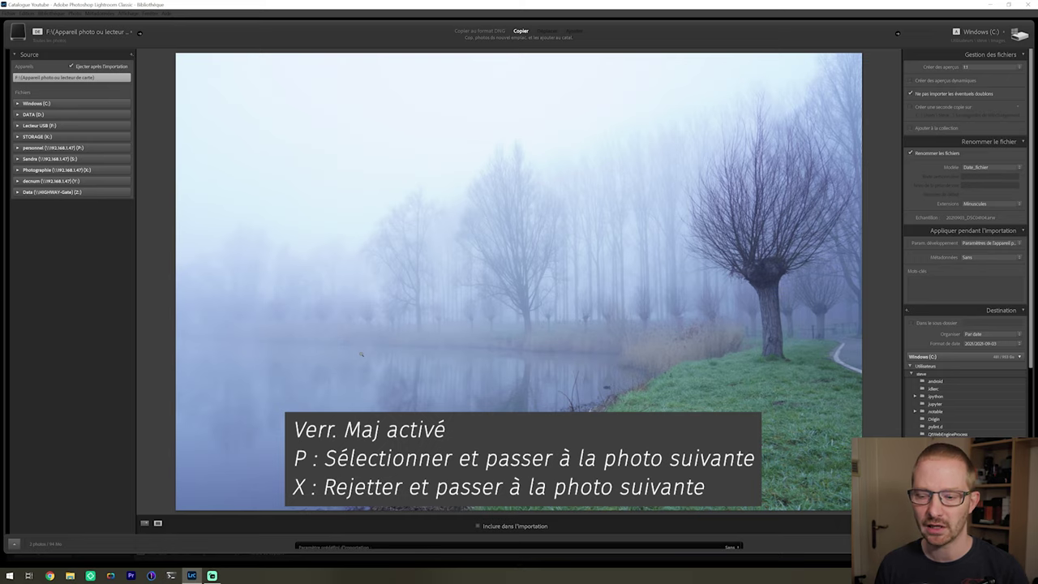
key(Right)
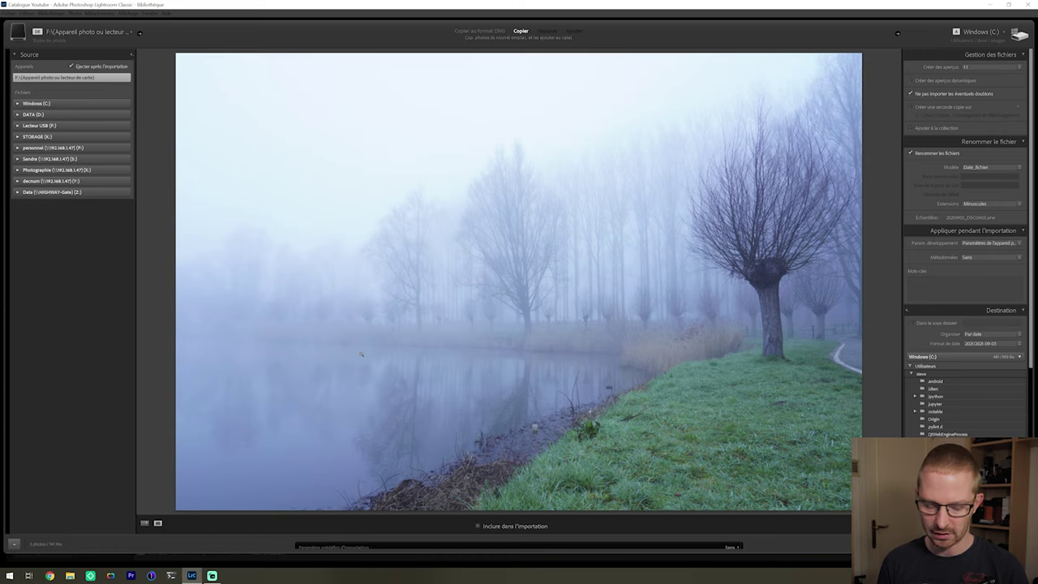
key(Right)
key(Right)
key(Right)
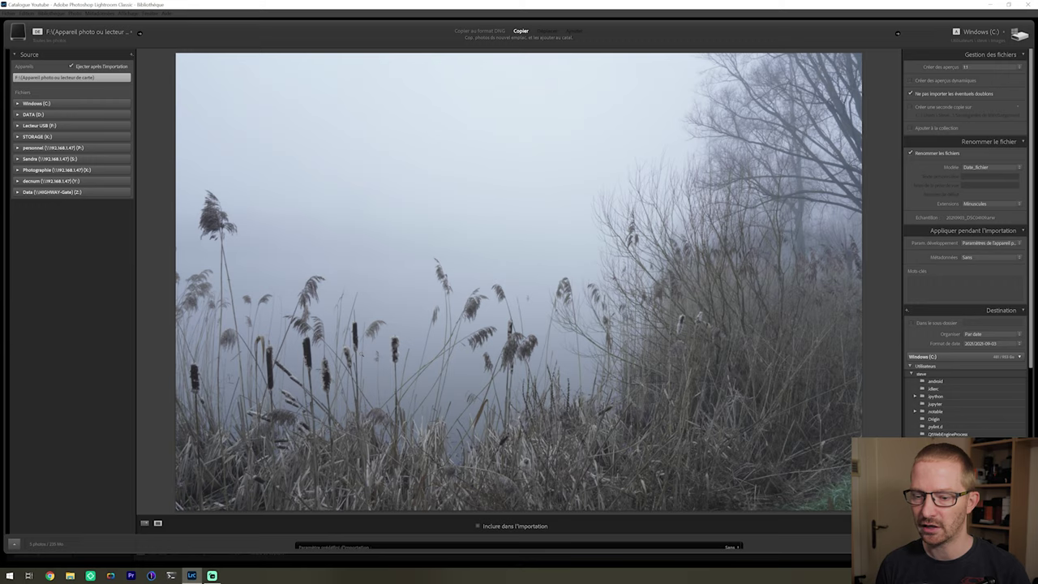
key(Right)
key(Right)
key(Right)
key(Right)
key(Right)
key(Right)
key(Right)
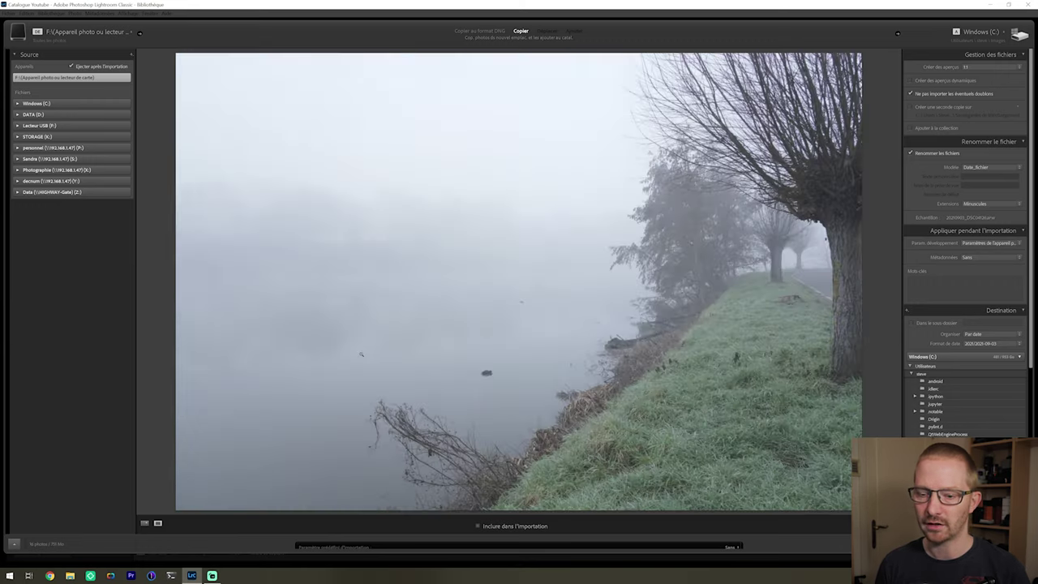
key(Right)
key(Right)
key(Right)
key(Right)
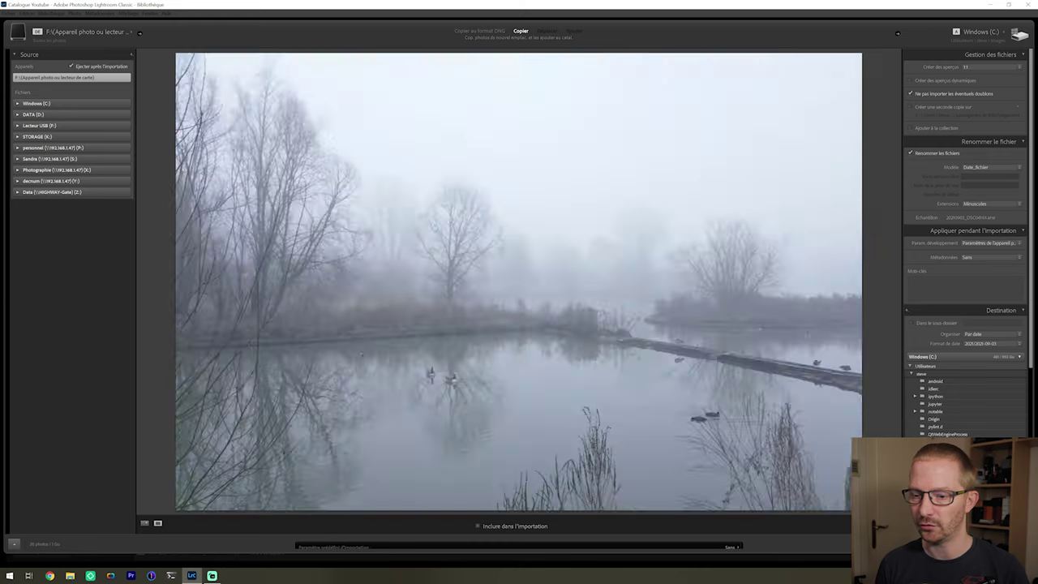
key(Right)
key(Right)
key(Right)
key(Right)
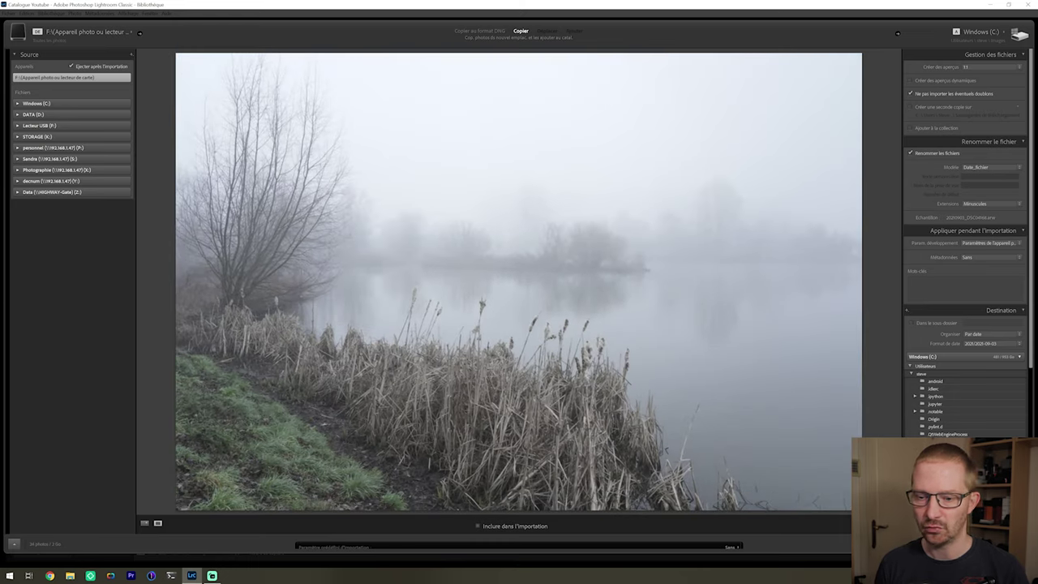
key(Right)
key(Right)
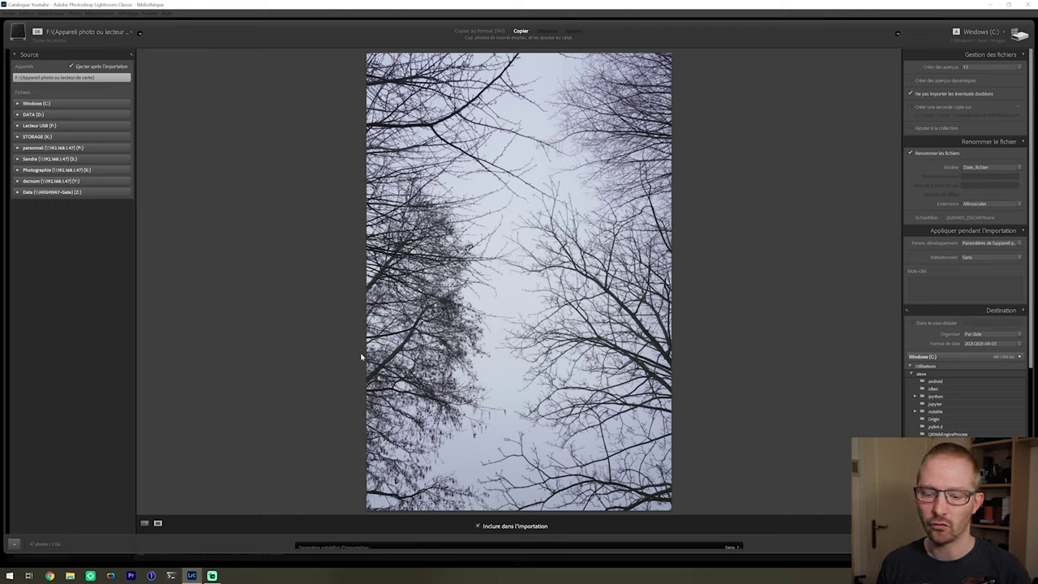
click(145, 524)
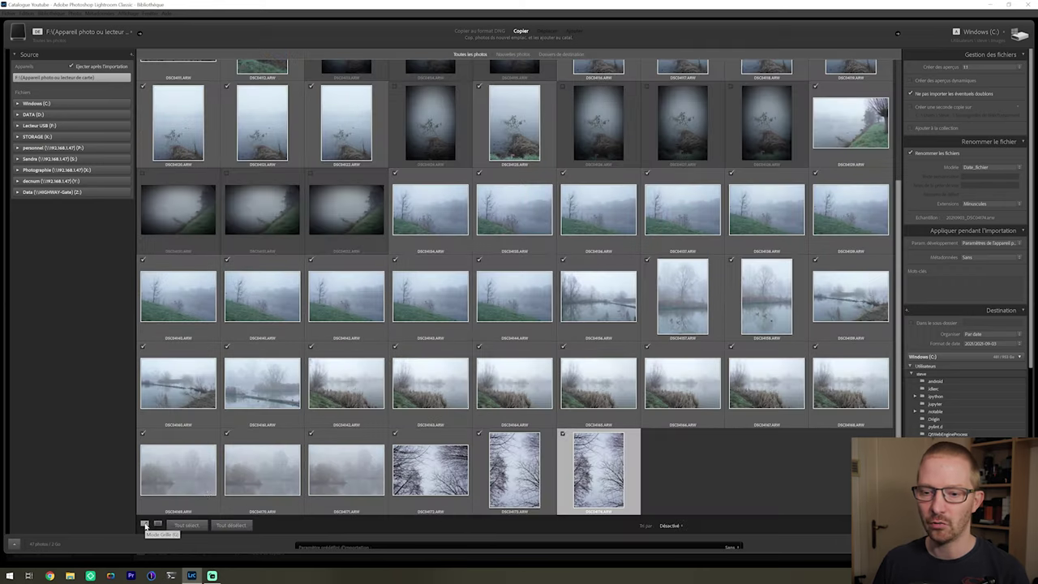
Scroll the import thumbnail grid back up to the top
scroll(568, 332, up, 2)
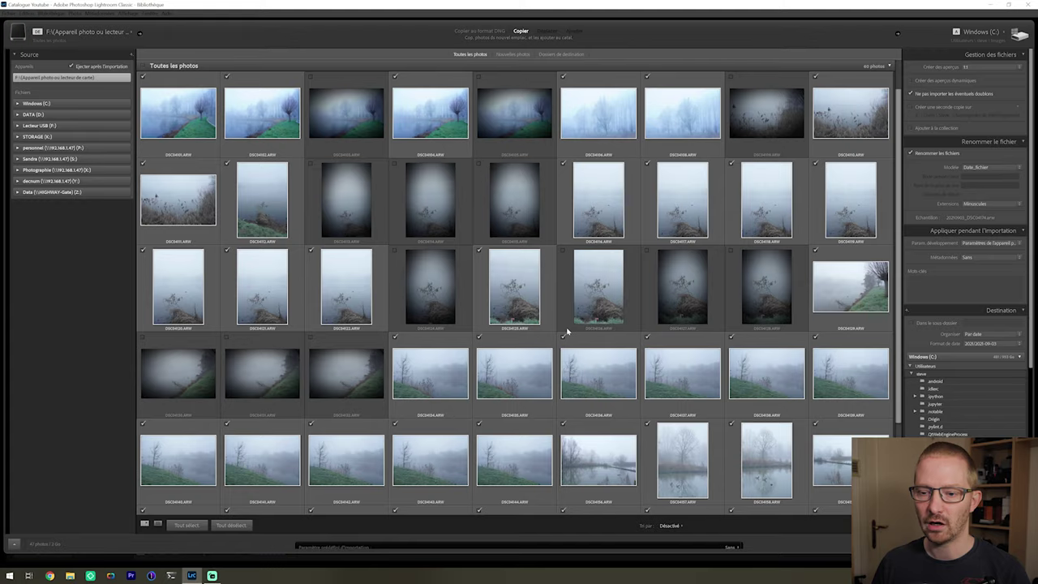
scroll(568, 332, down, 2)
scroll(567, 333, up, 1)
scroll(568, 331, up, 3)
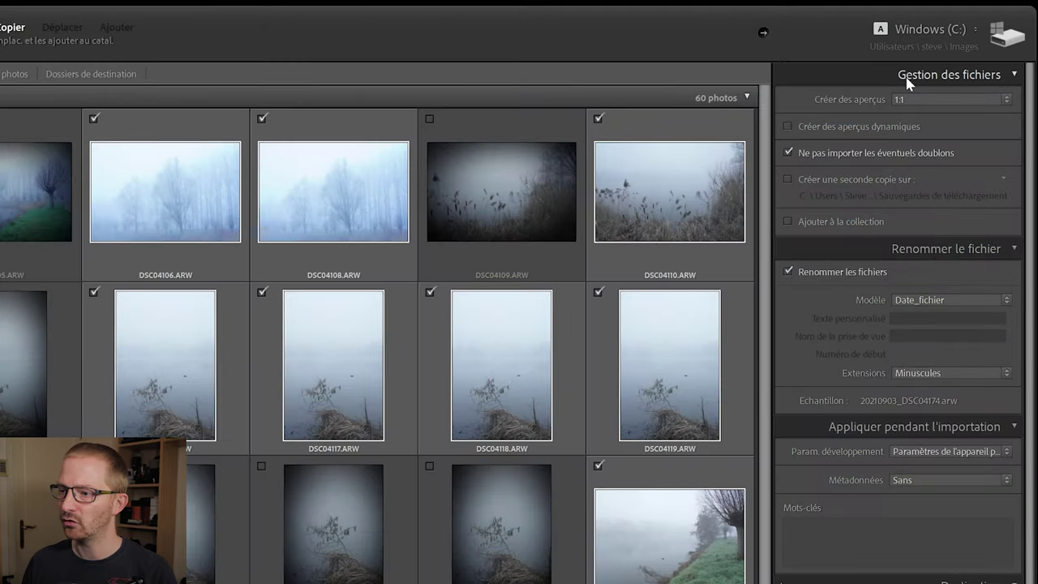
click(906, 79)
click(999, 74)
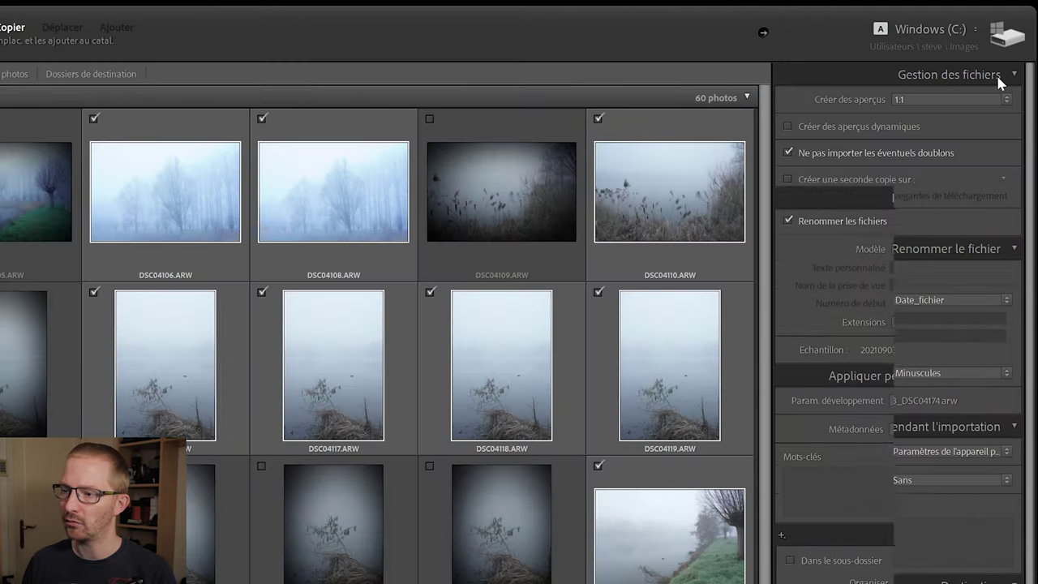
click(930, 100)
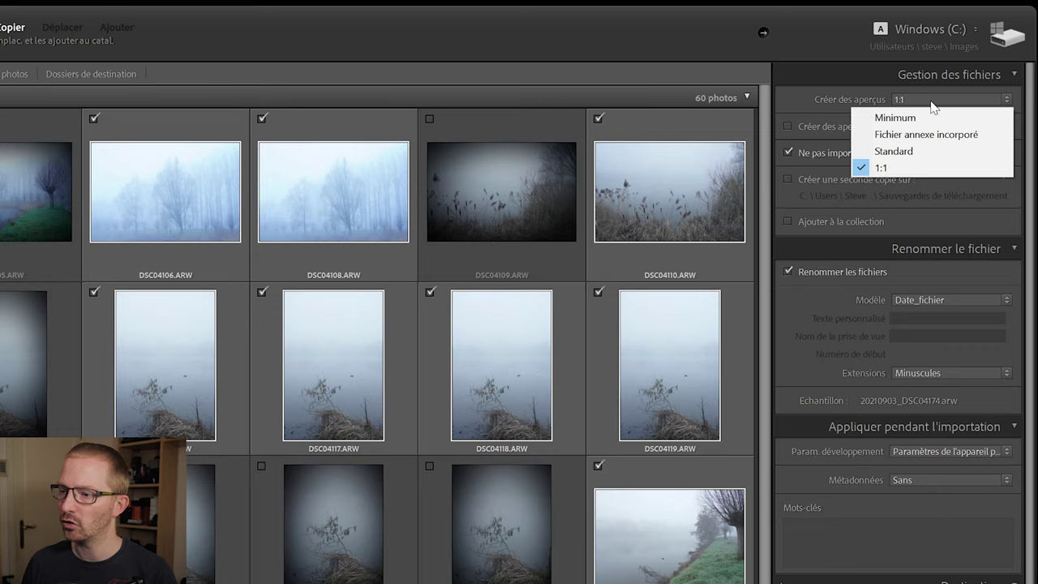
click(907, 168)
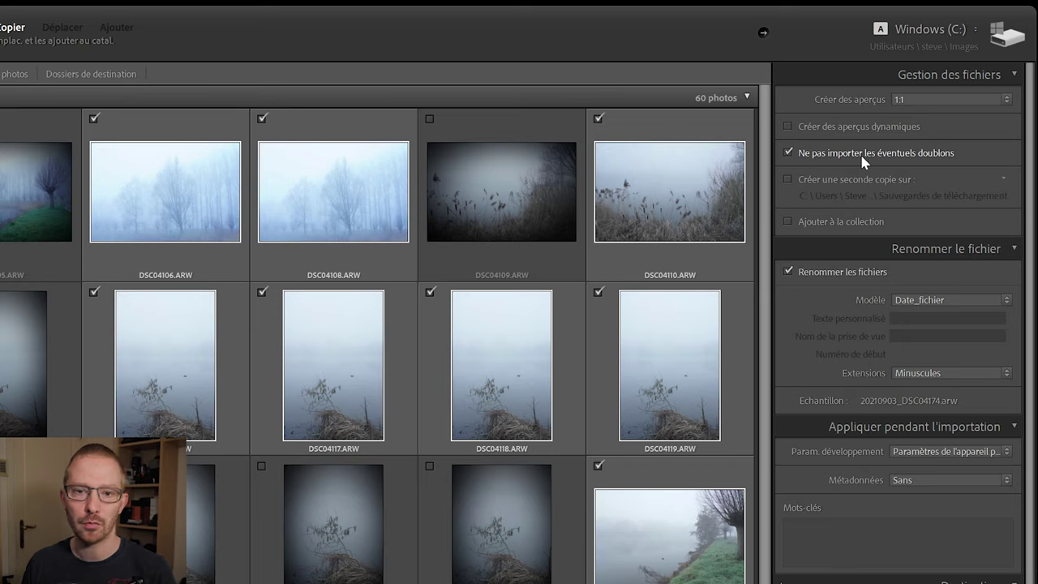
Leave Make a Second Copy off, enable Add to Collection, and start a new collection
click(840, 181)
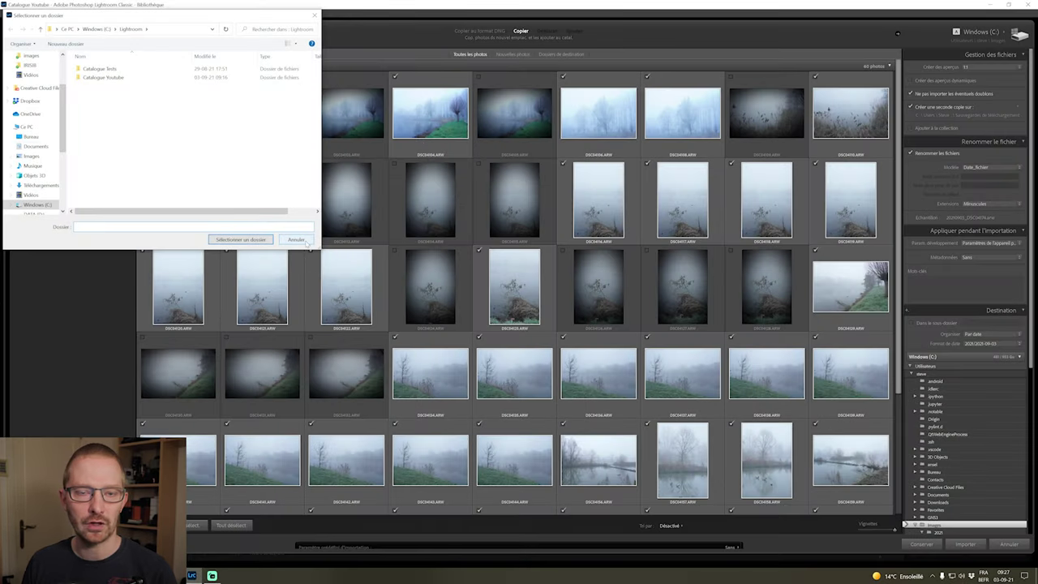
click(297, 240)
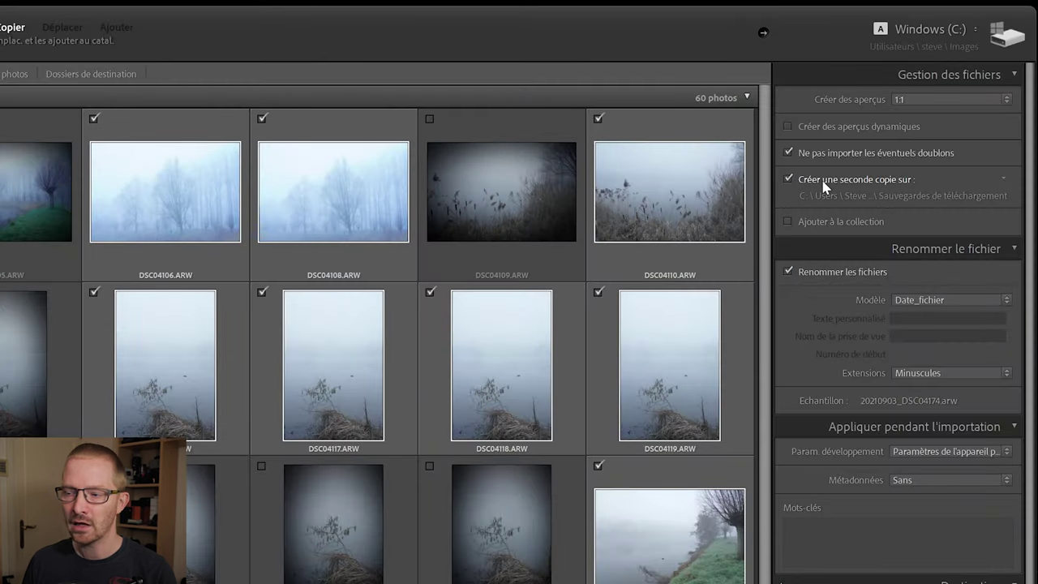
click(825, 182)
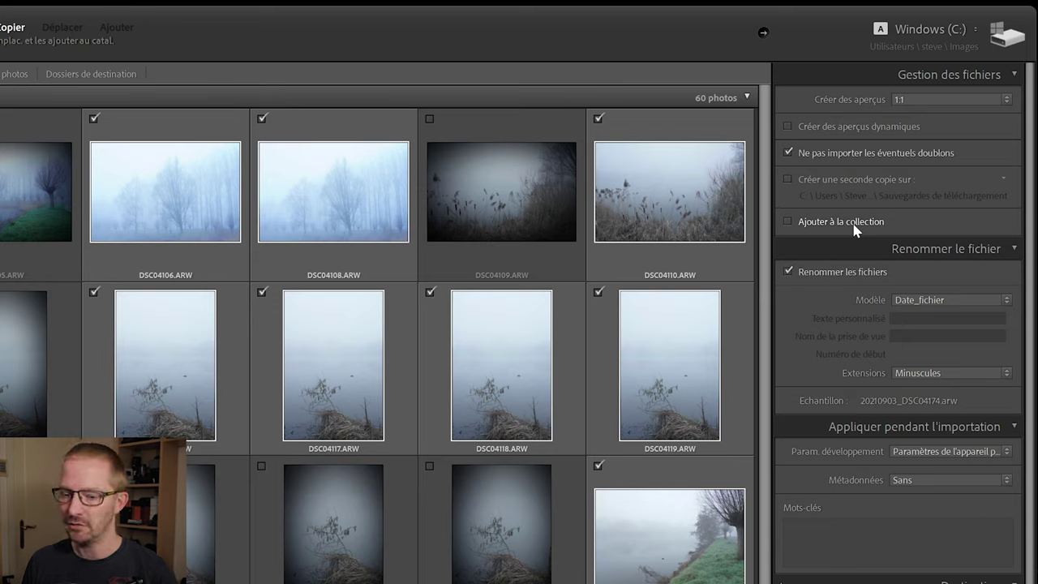
click(855, 231)
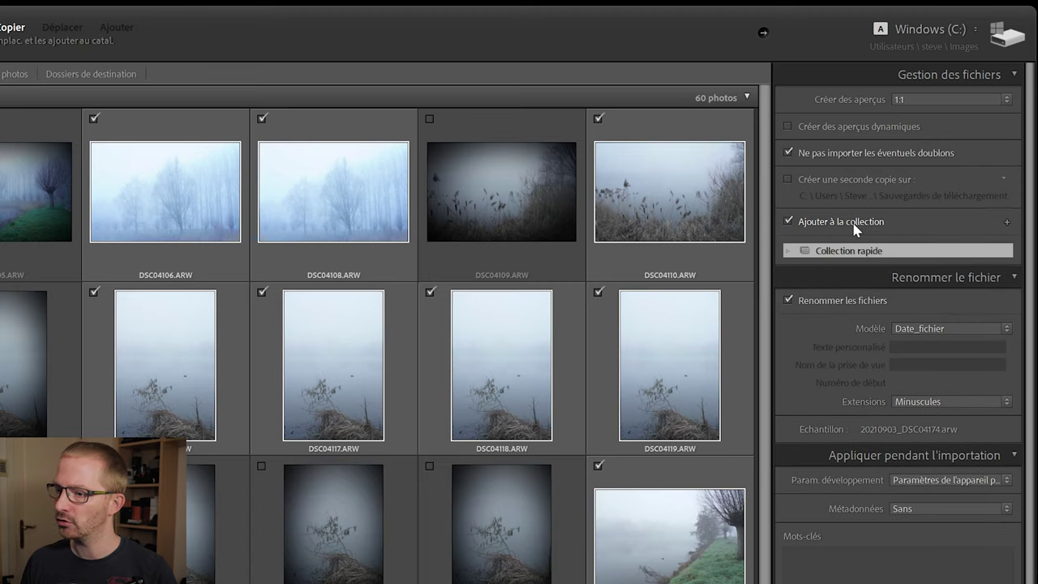
click(1006, 223)
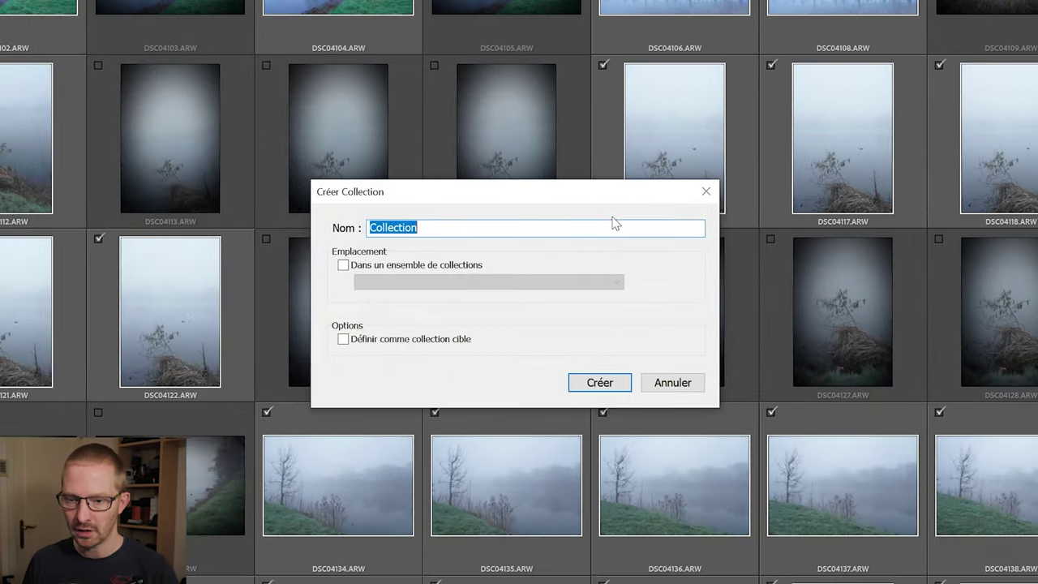
Create the 'Brume matinale' collection, then collapse the File Renaming section
text(bRE)
key(BackSpace)
key(BackSpace)
key(BackSpace)
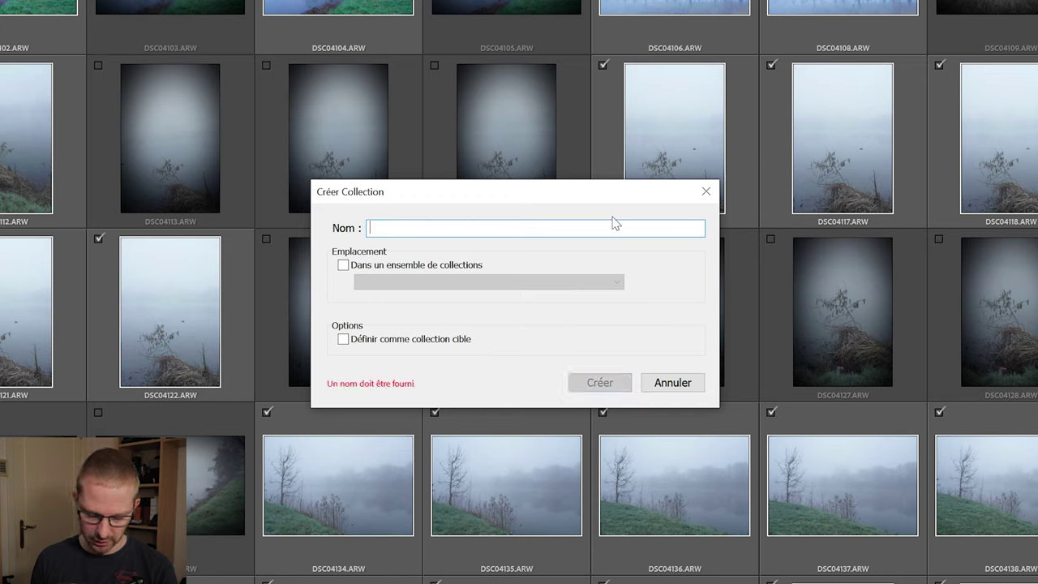
text(Brume matinale)
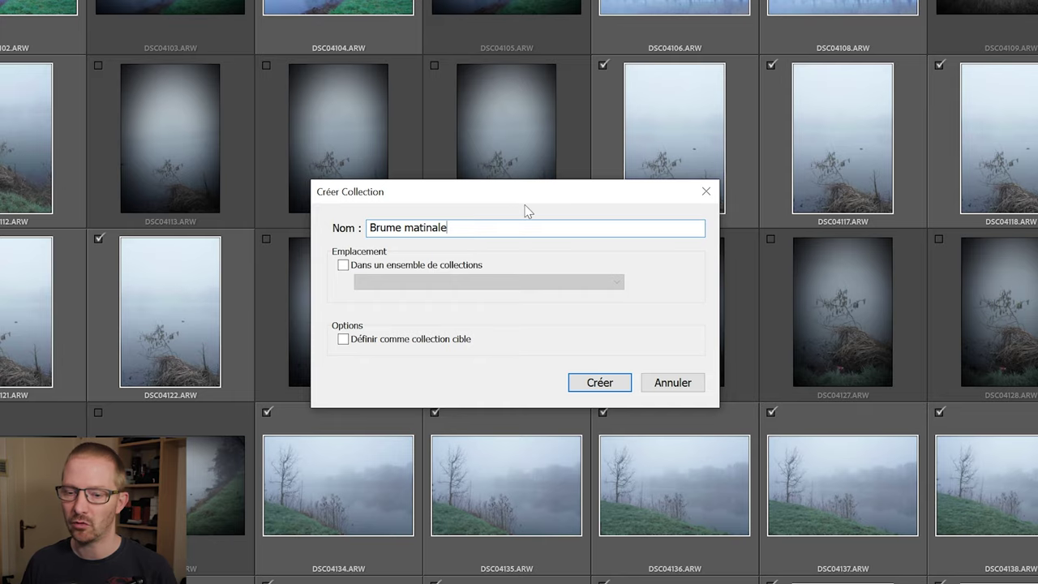
click(586, 388)
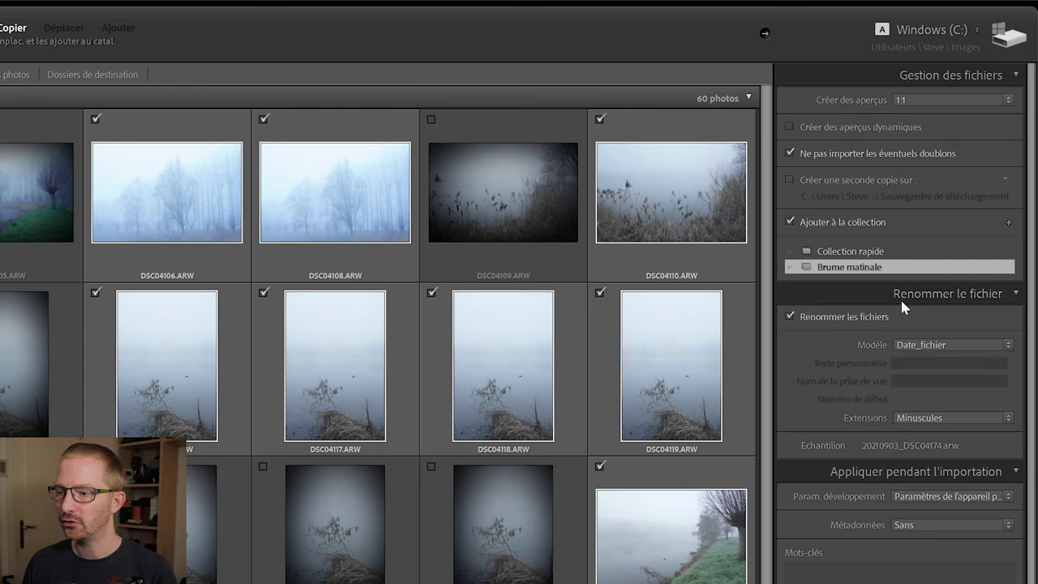
click(946, 292)
Enable Rename Files and choose Edit… from the Template list to open the template editor
click(929, 292)
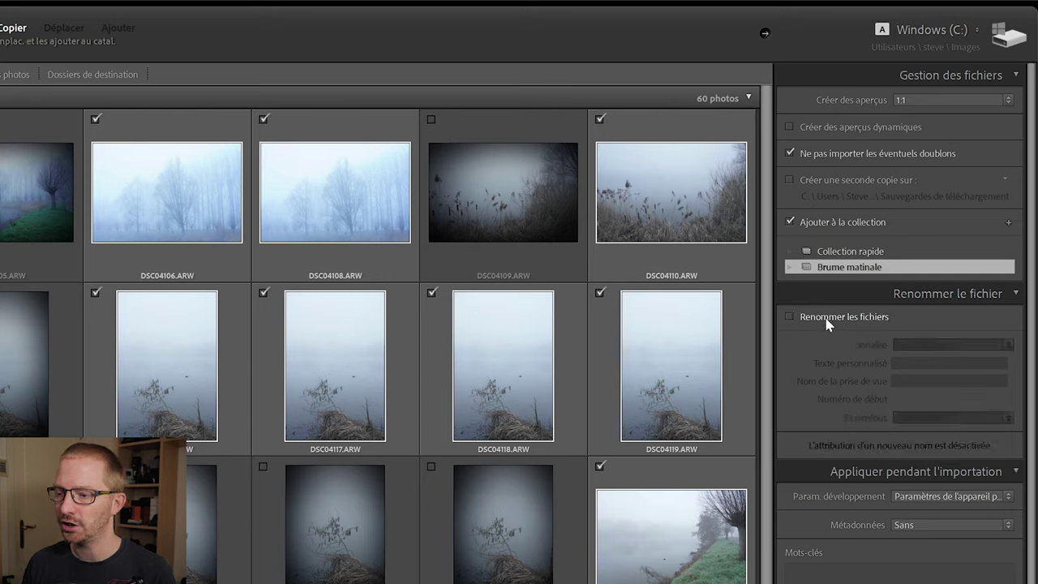
click(827, 319)
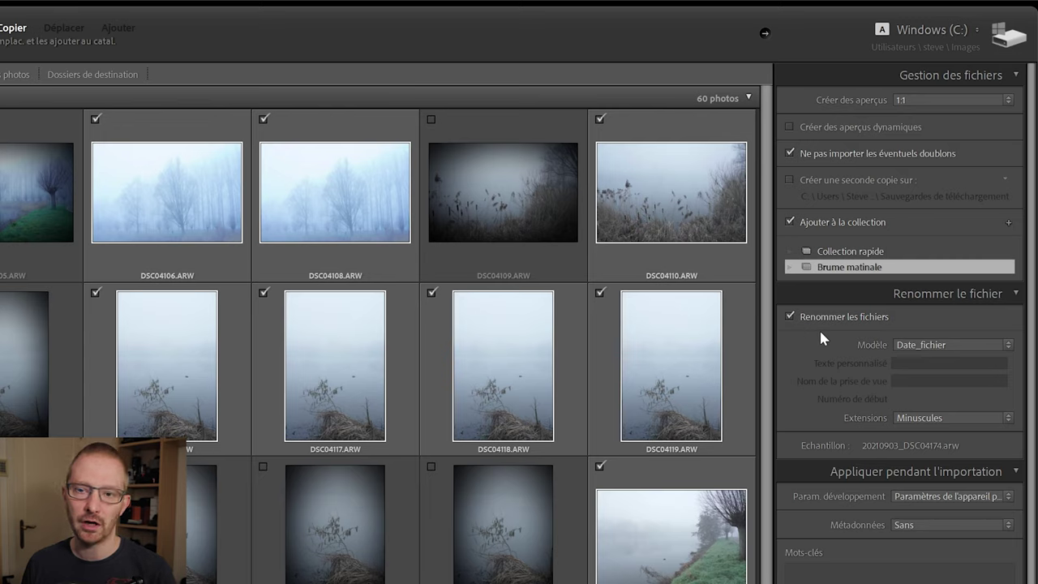
click(934, 348)
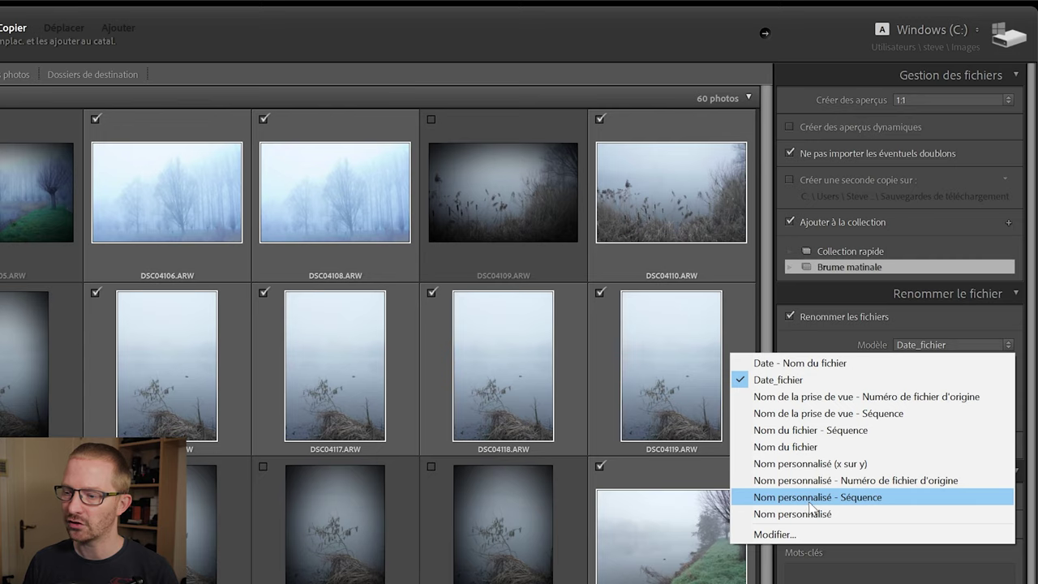
click(903, 318)
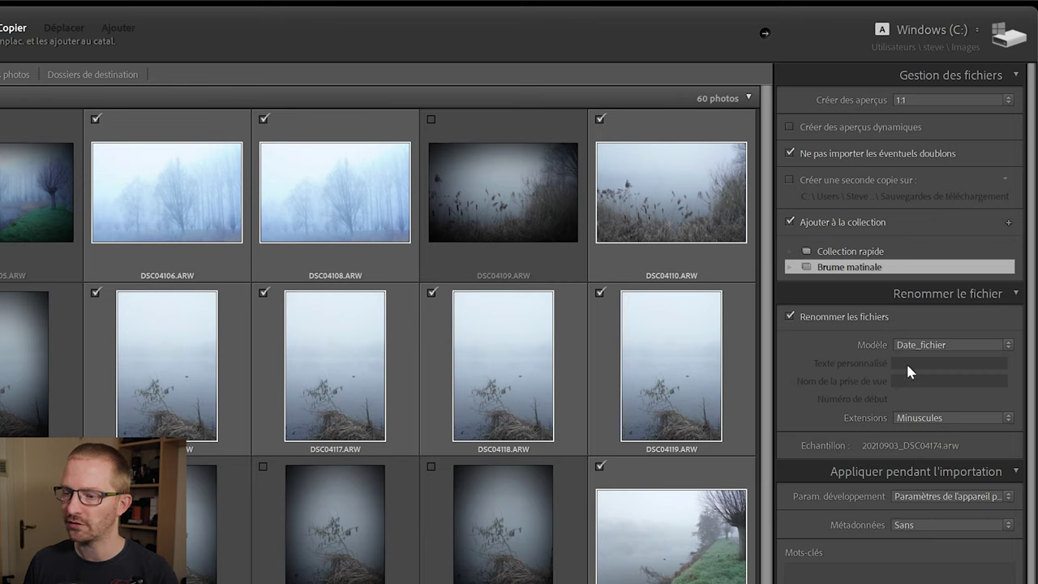
click(919, 346)
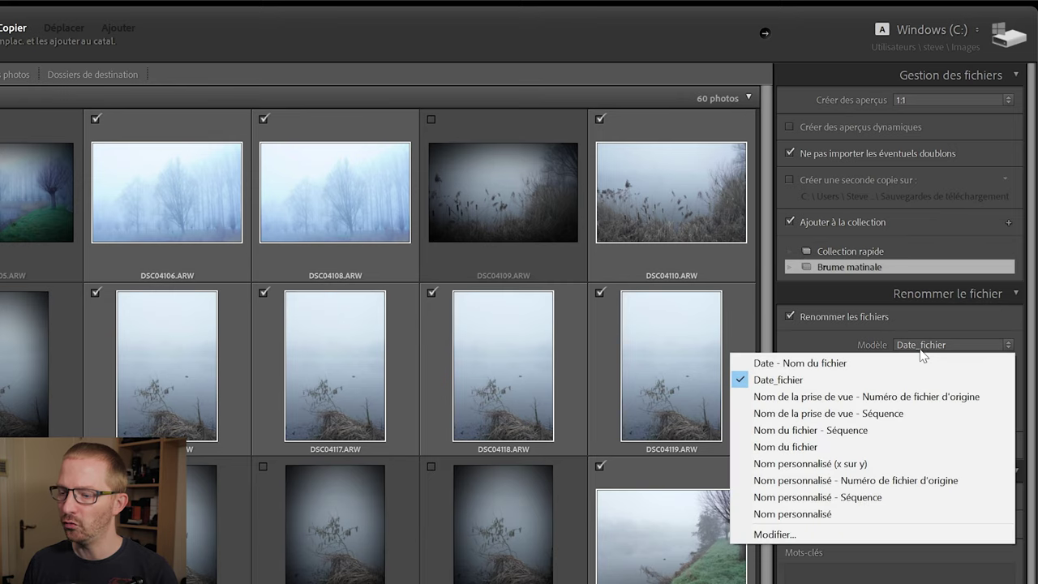
click(877, 535)
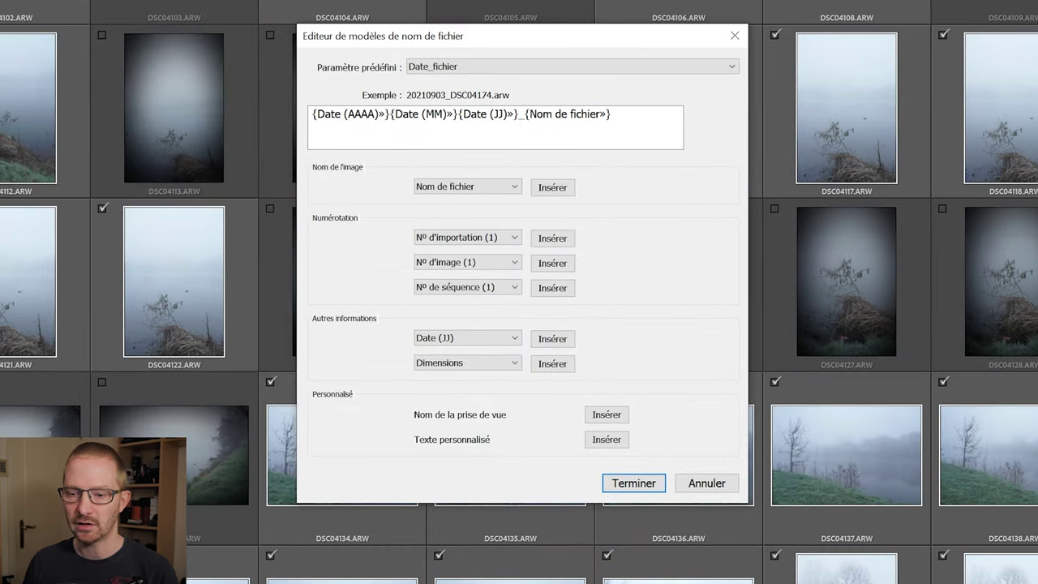
Rebuild the template as Date (AAAA), Date (MM), Date (JJ), '_', Nom de fichier and save it
drag(616, 115, 311, 114)
key(Delete)
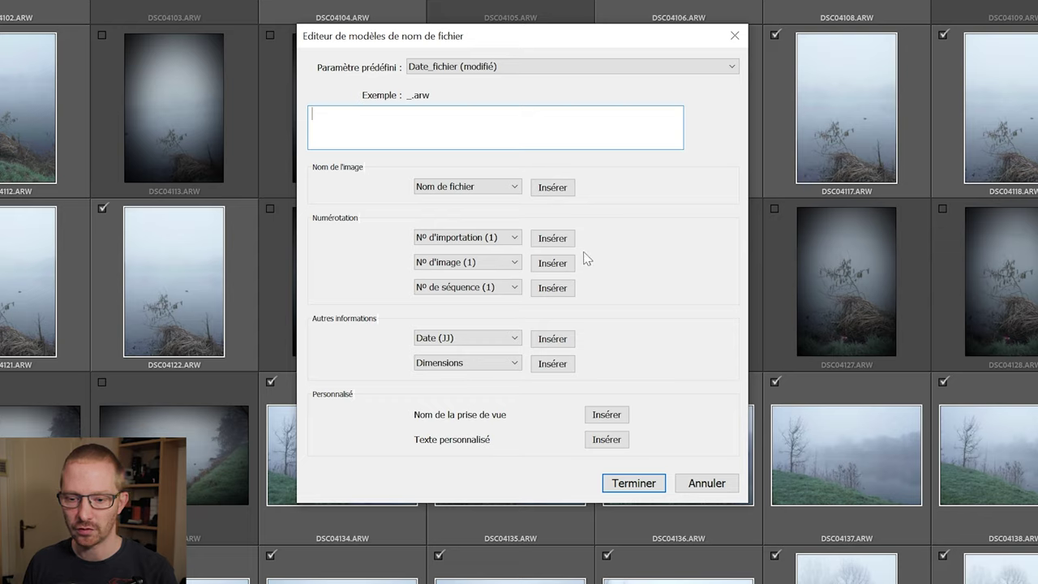
click(510, 338)
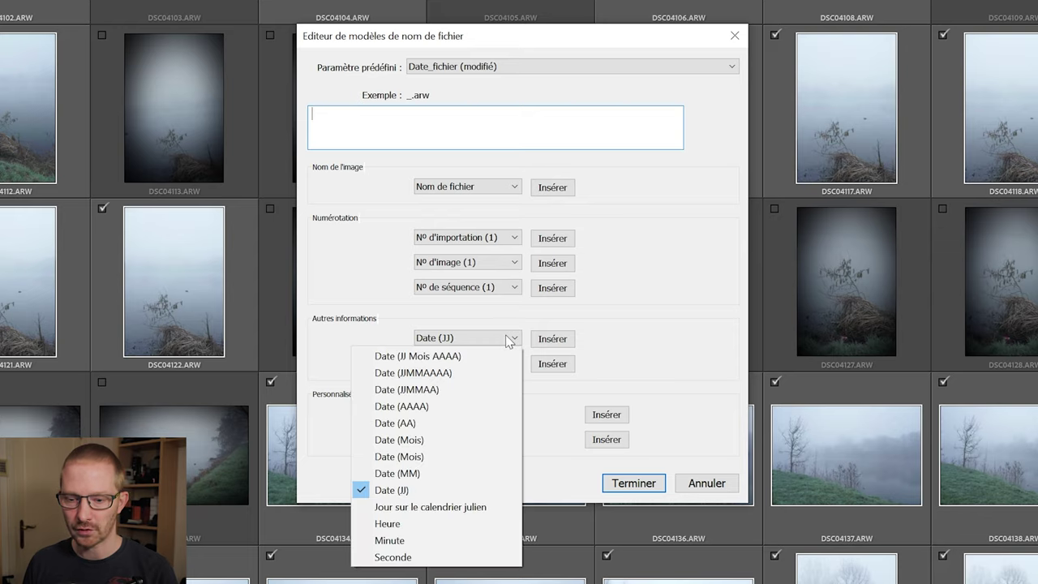
click(458, 407)
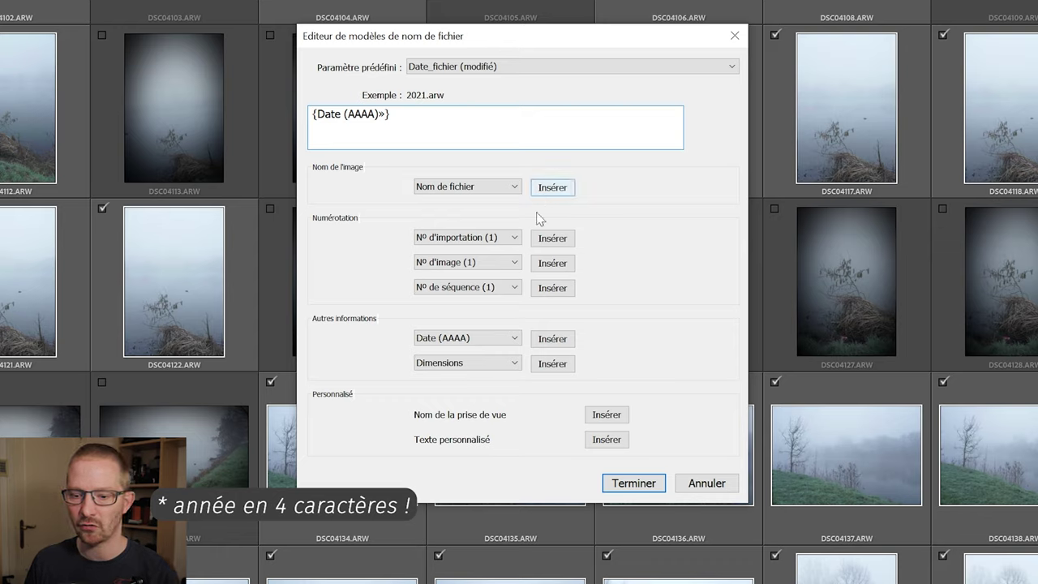
click(478, 340)
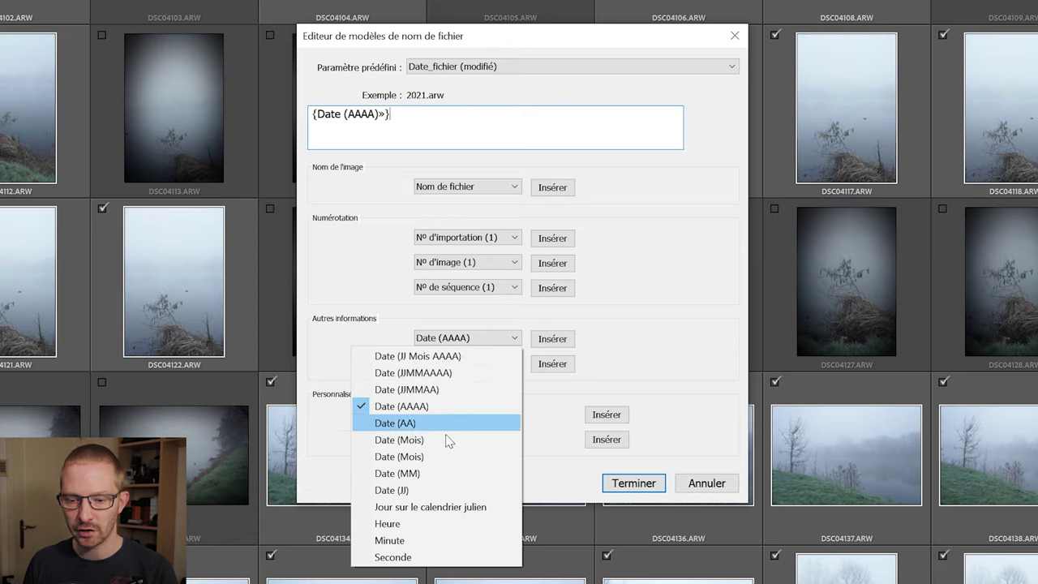
click(438, 476)
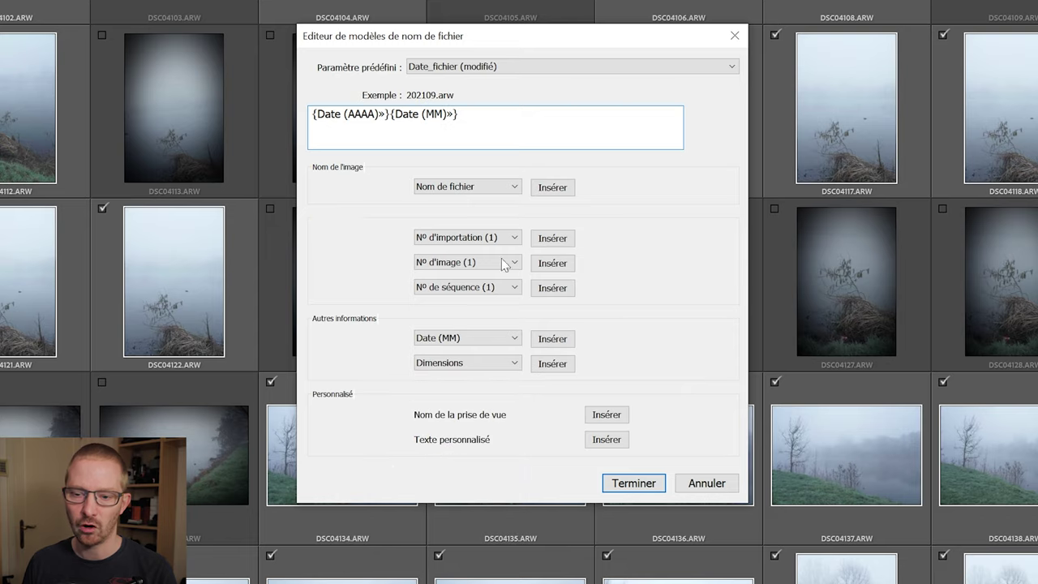
click(477, 341)
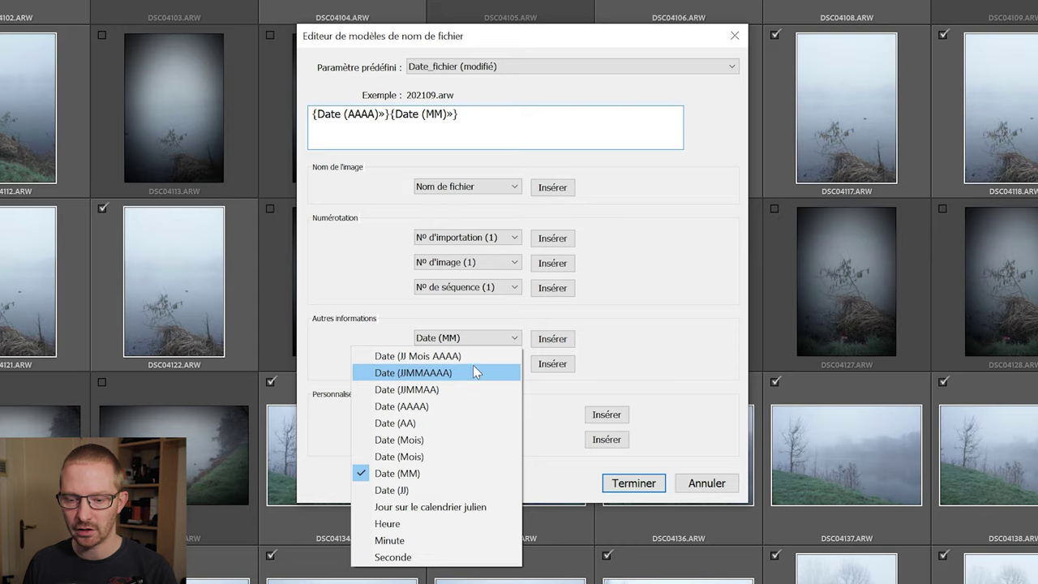
click(468, 489)
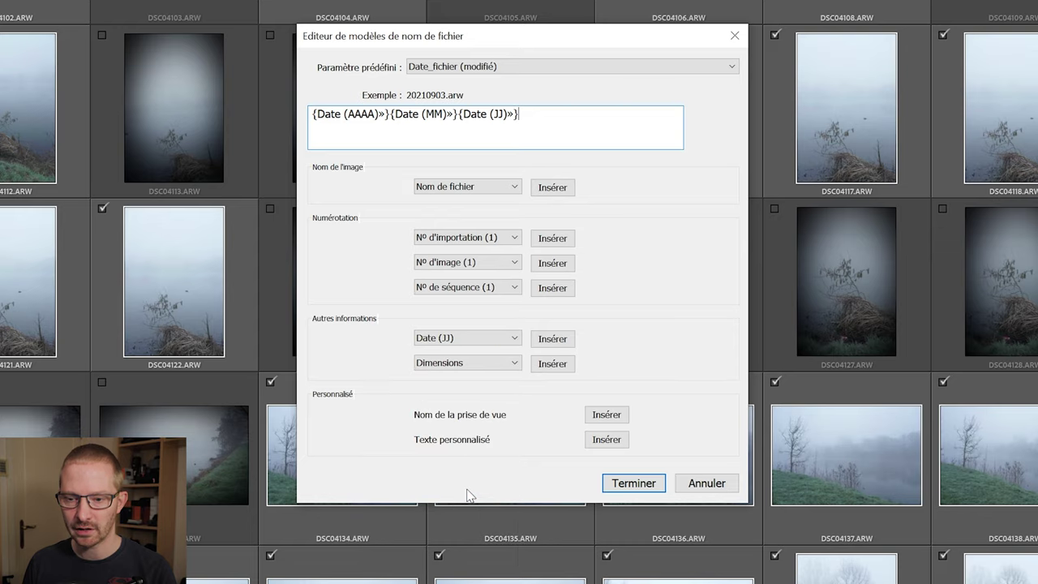
text(_)
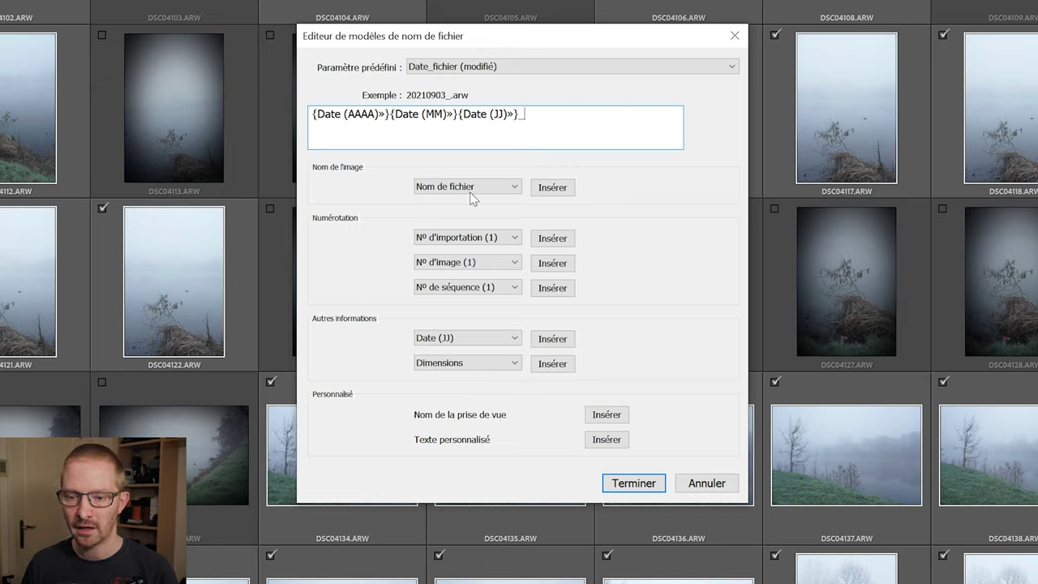
click(558, 188)
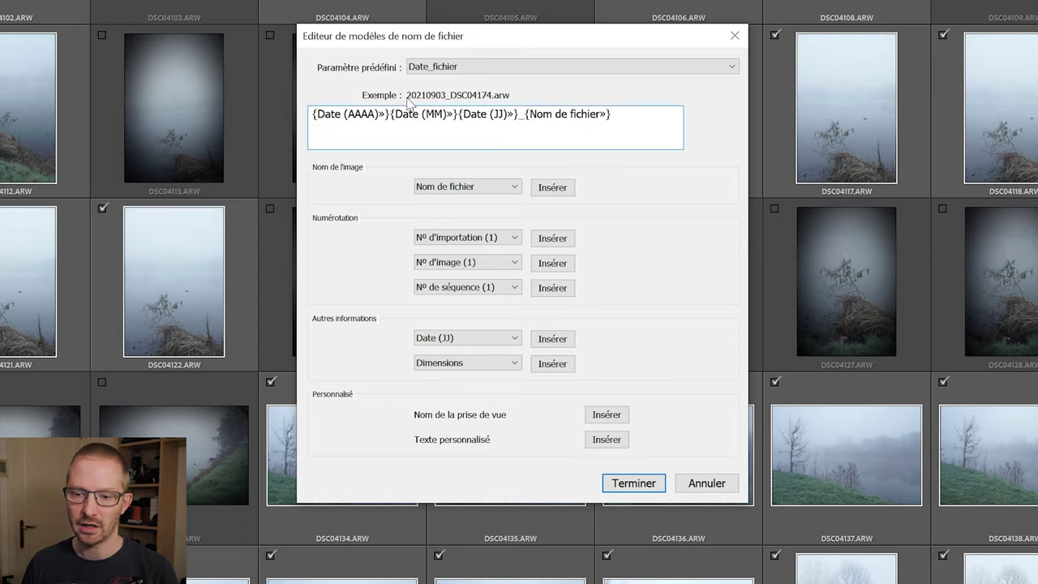
click(621, 483)
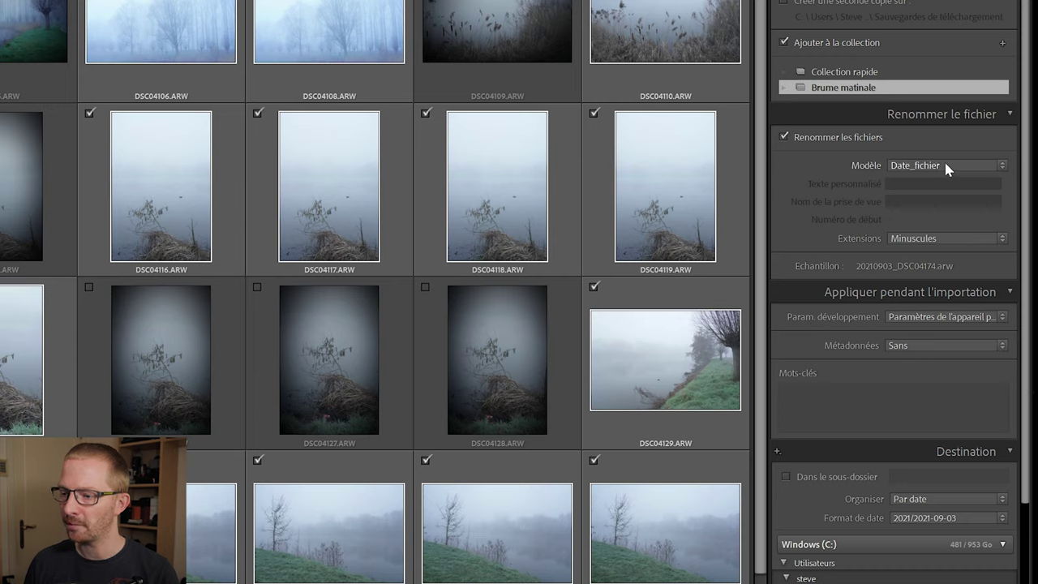
Keep file extensions lowercase and list the develop presets available on import
click(946, 240)
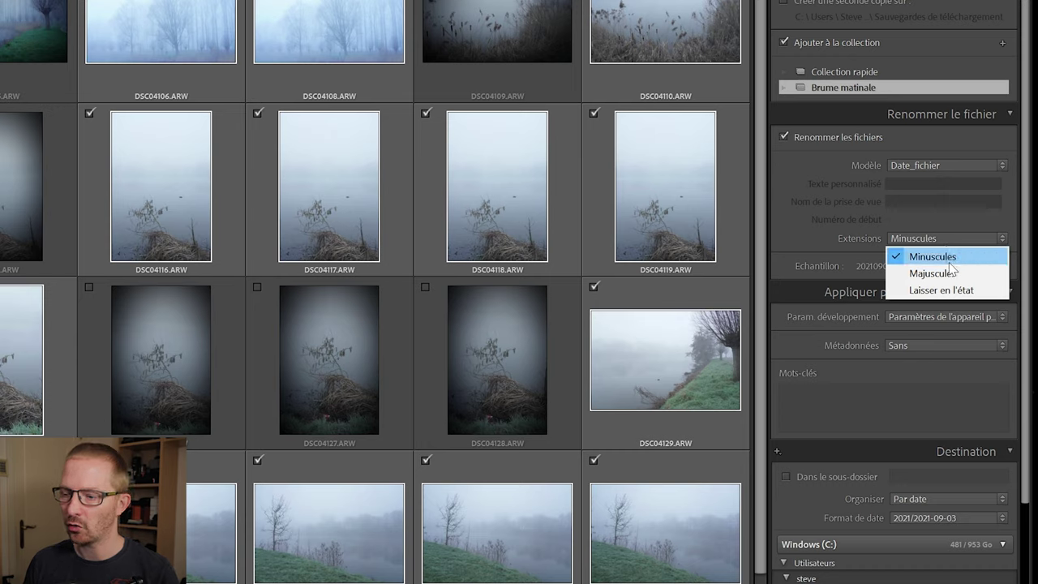
click(959, 257)
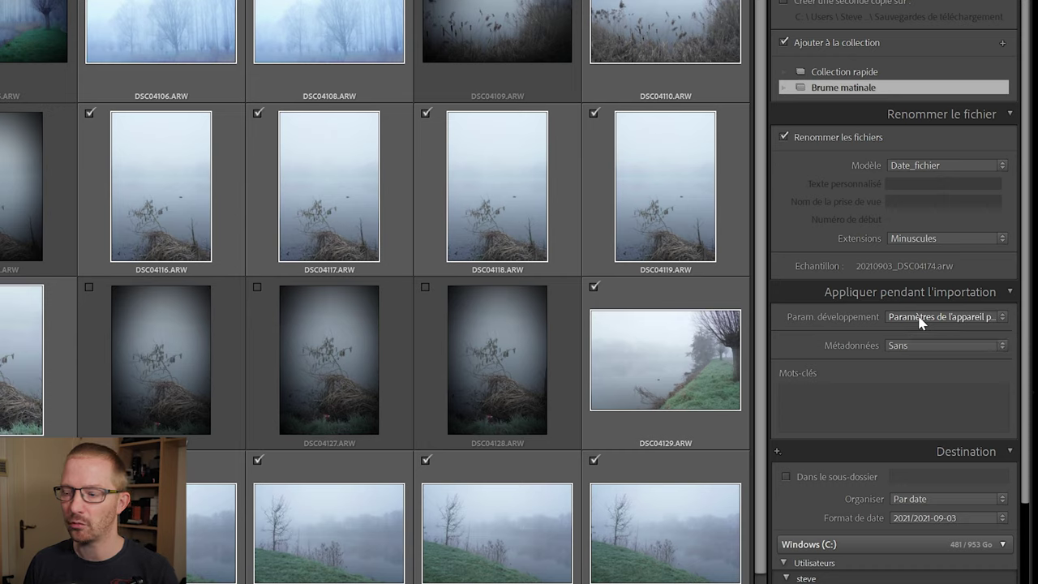
click(921, 321)
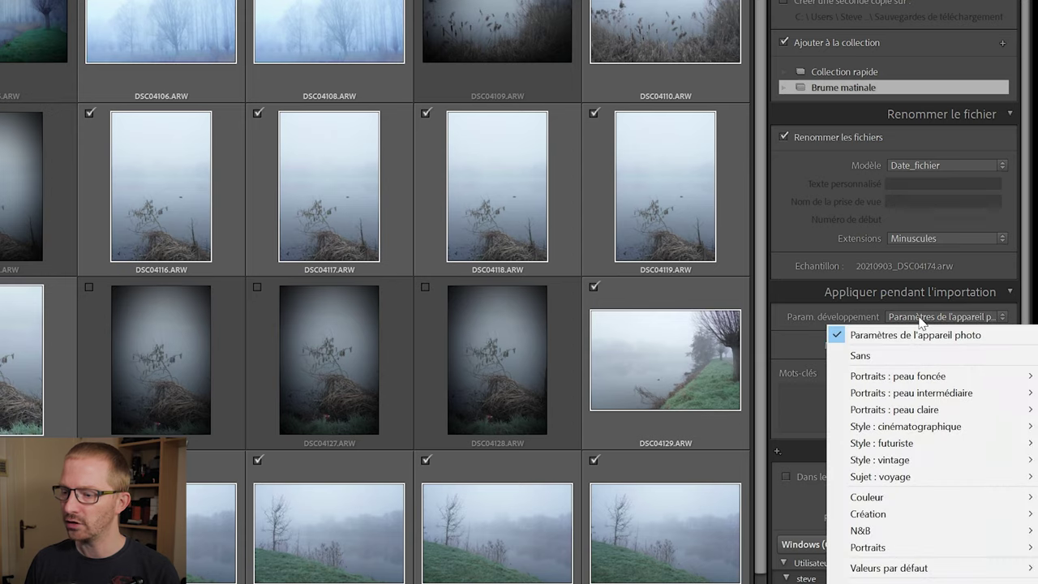
Try None for develop settings, then choose Default Settings > Camera Settings instead
click(908, 355)
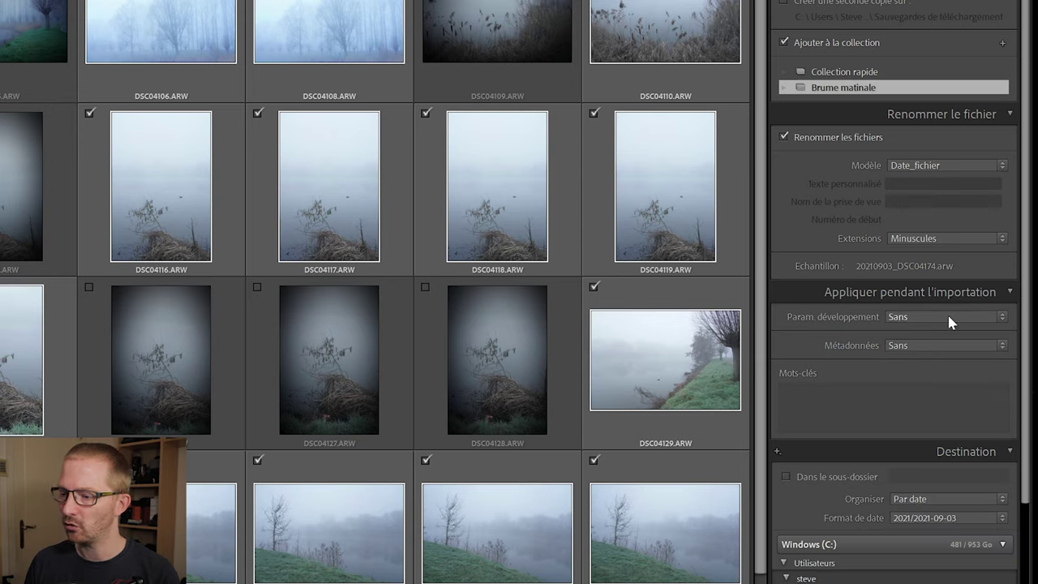
click(951, 322)
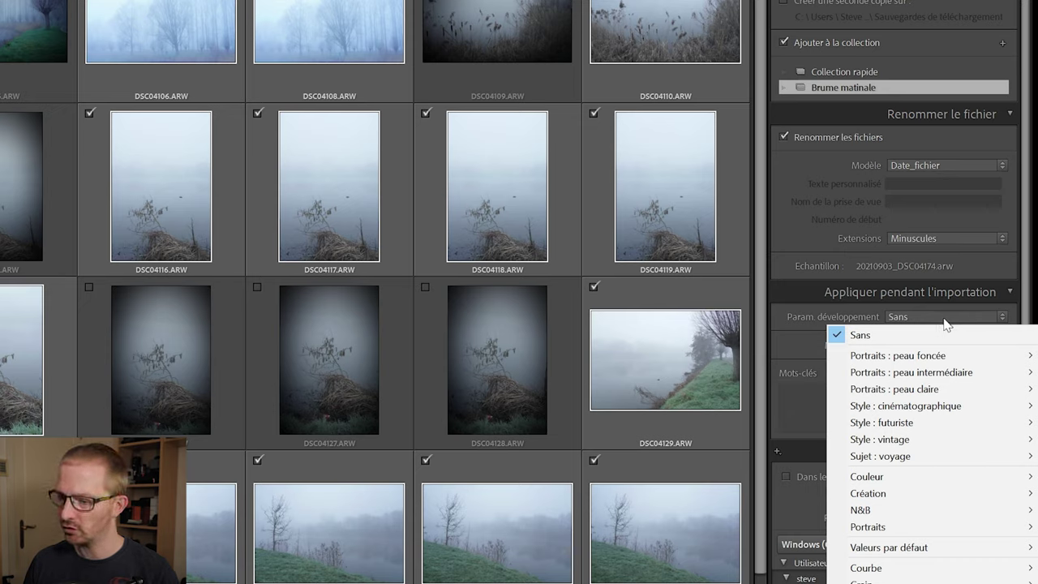
mouse_move(889, 547)
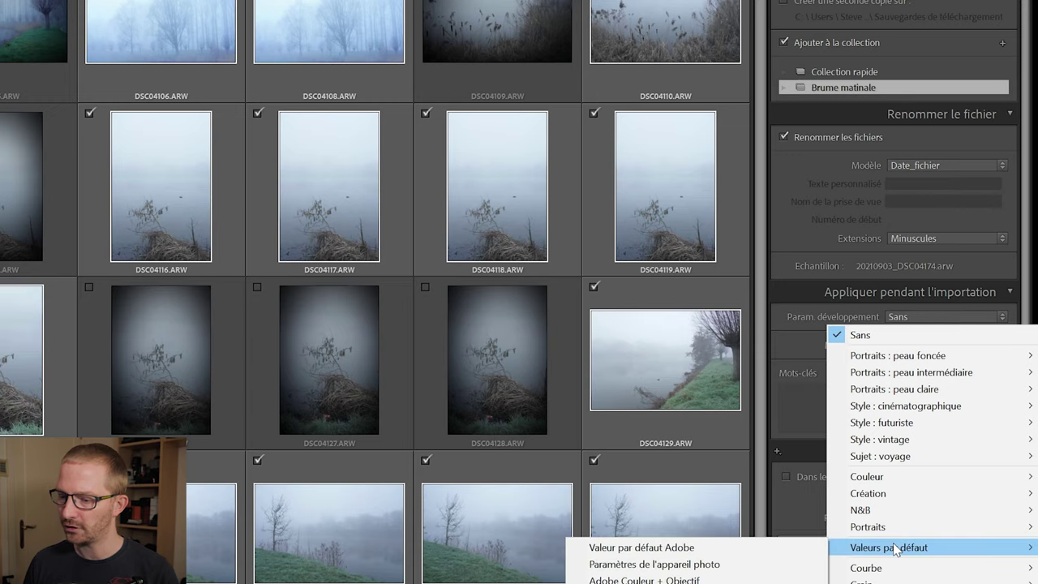
click(729, 566)
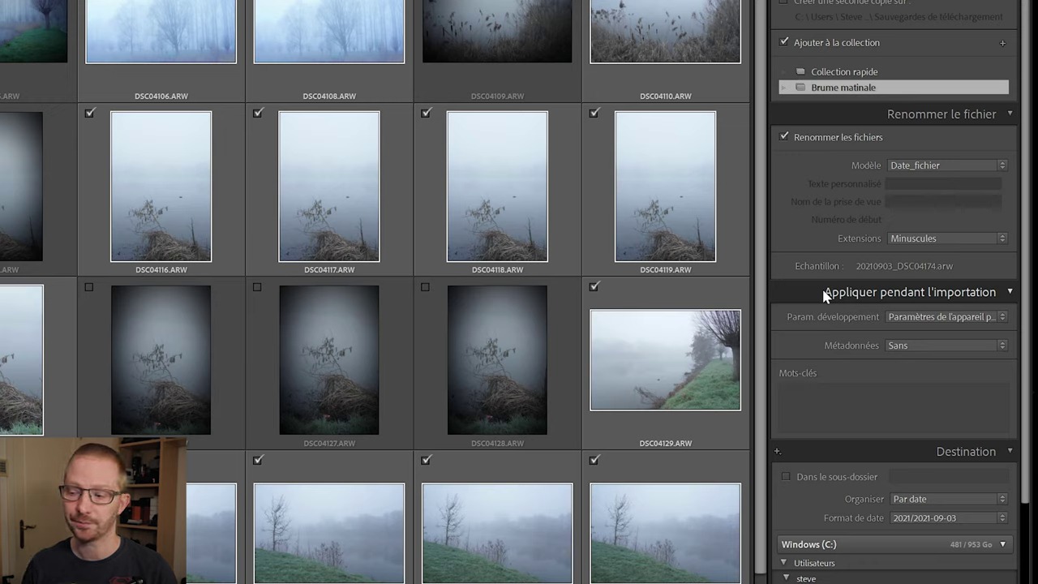
click(928, 343)
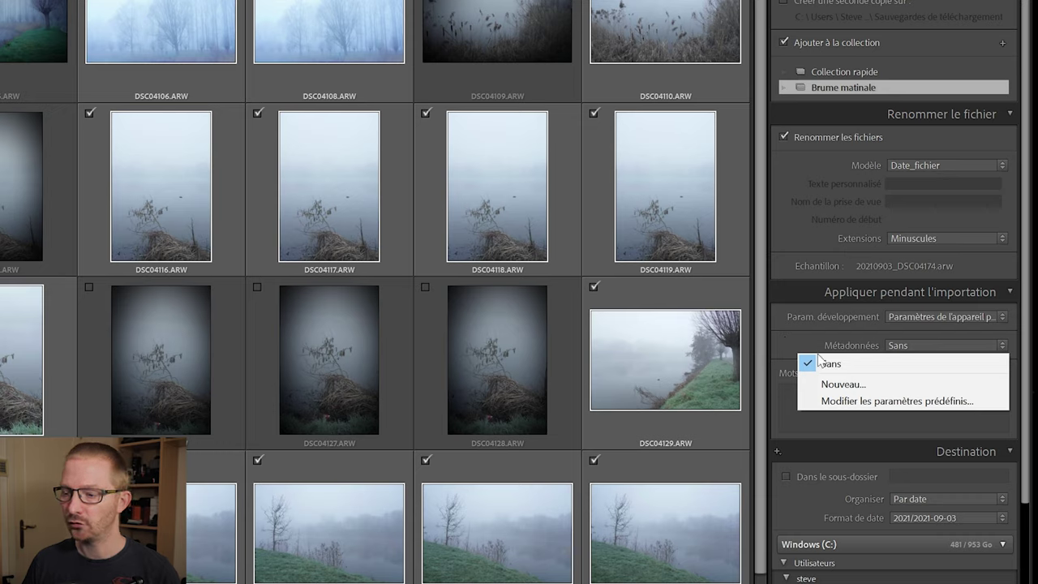
click(841, 402)
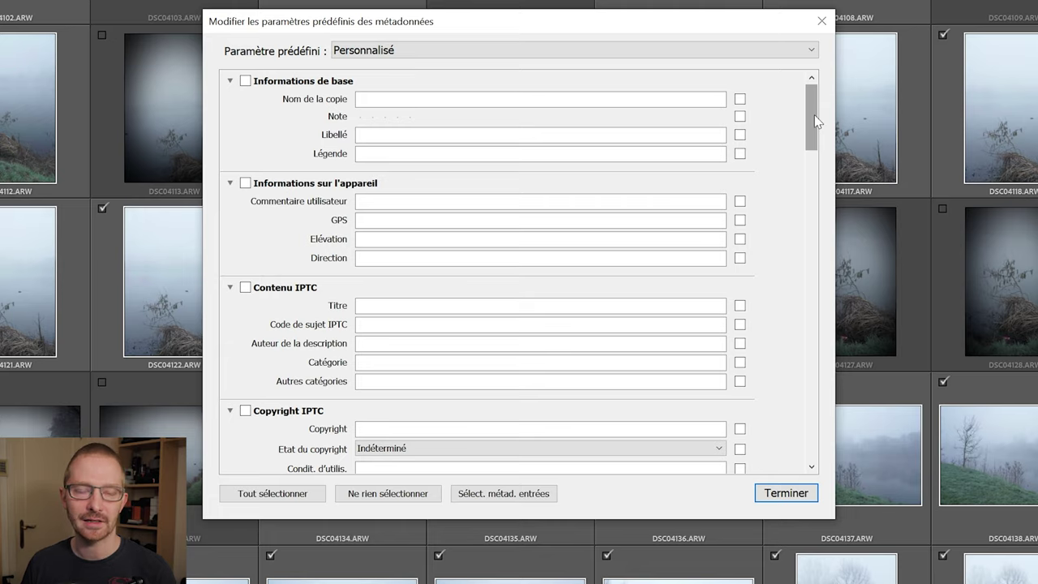
click(823, 22)
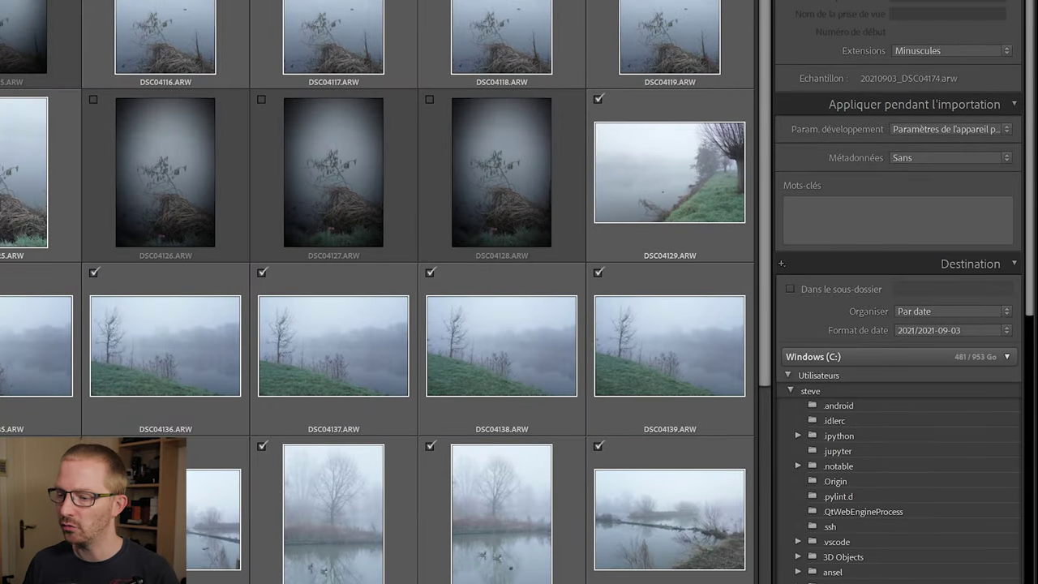
Enter the import keywords 'brume, anderlecht', then scroll to the Destination folders
click(897, 220)
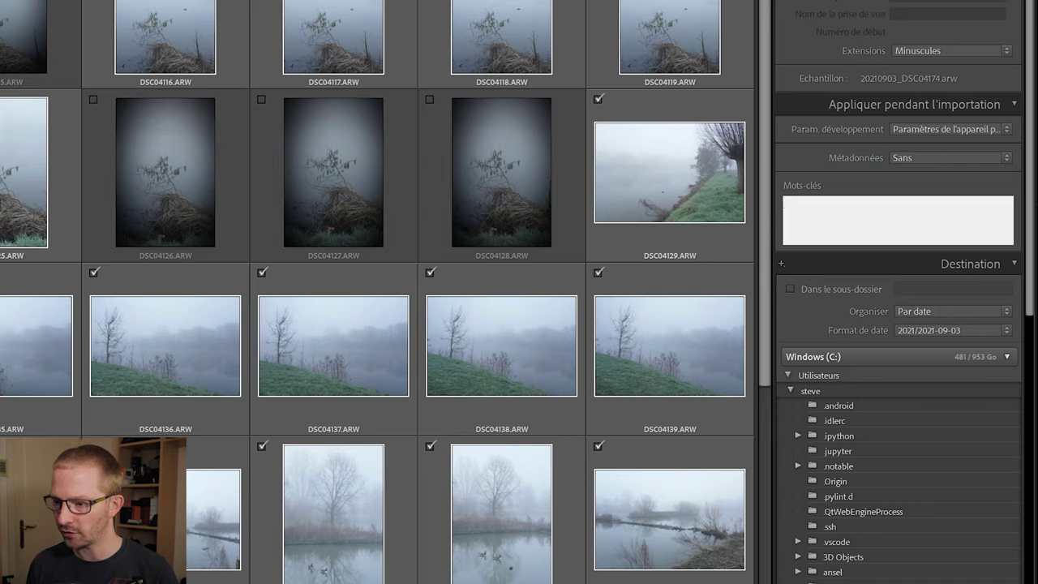
text(brume)
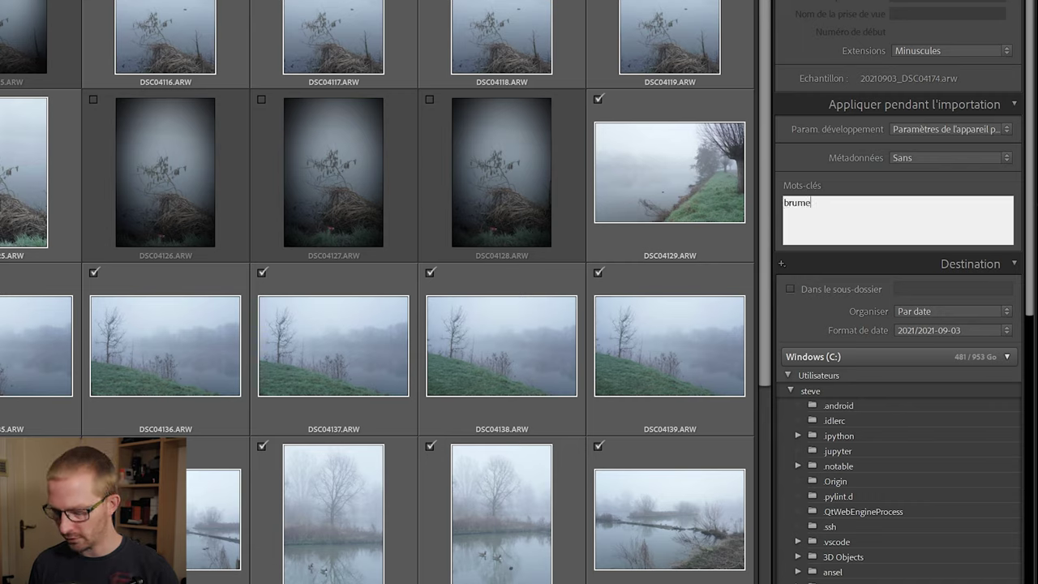
text(,)
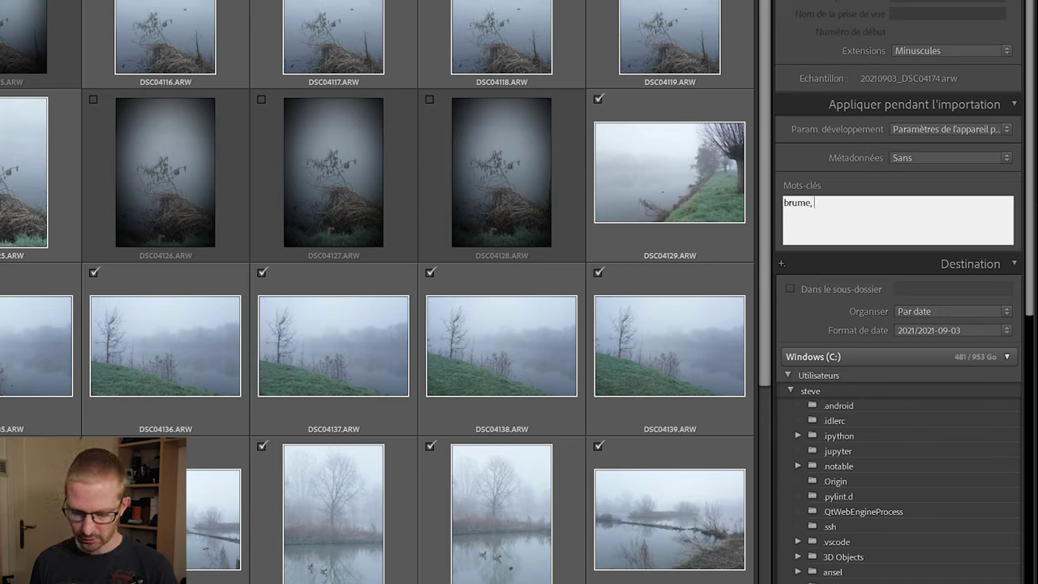
text(rbre)
key(BackSpace)
key(BackSpace)
key(BackSpace)
key(BackSpace)
key(BackSpace)
text(anderlecht)
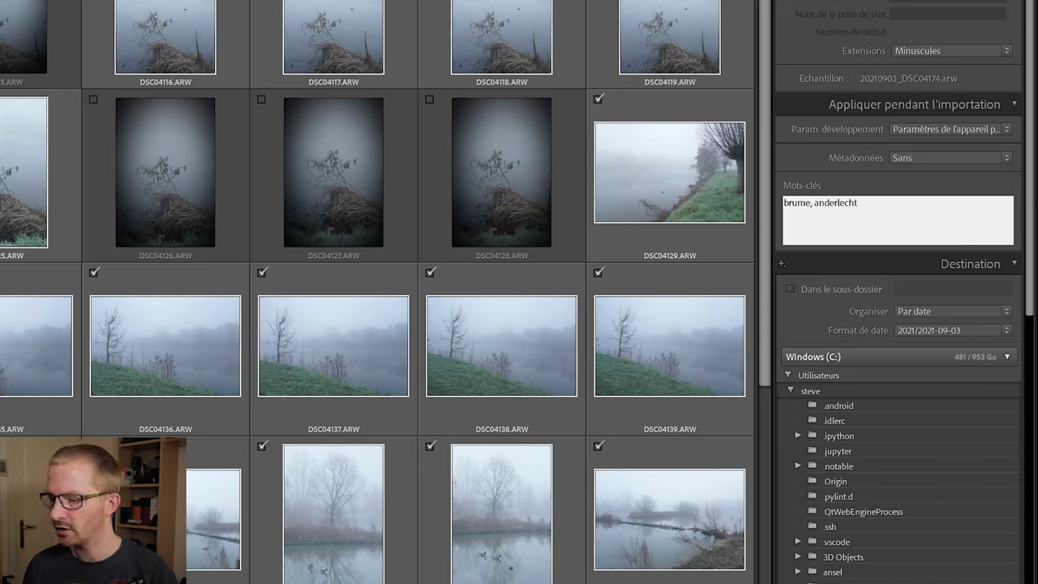
click(846, 173)
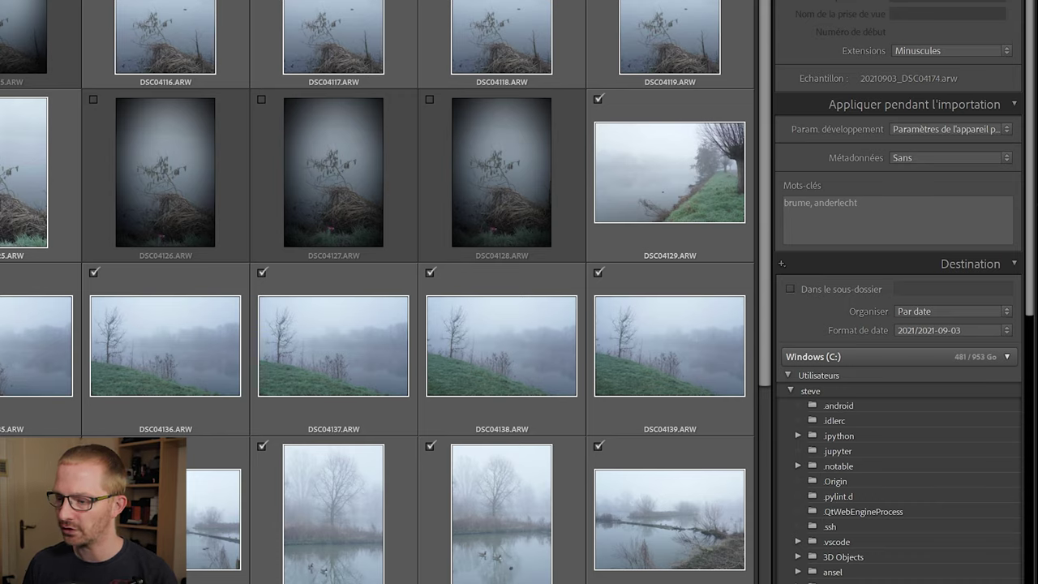
mouse_move(1031, 232)
mouse_down()
mouse_move(1034, 369)
mouse_move(1025, 331)
mouse_up()
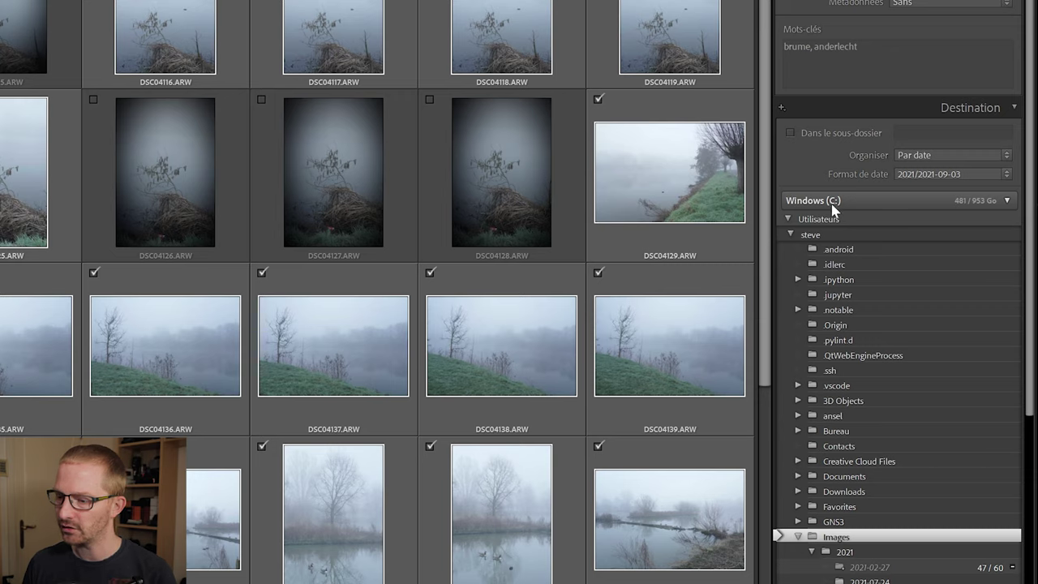
click(790, 218)
Collapse Windows (C:) and choose the Photos folder on DATA (D:) as destination
click(788, 219)
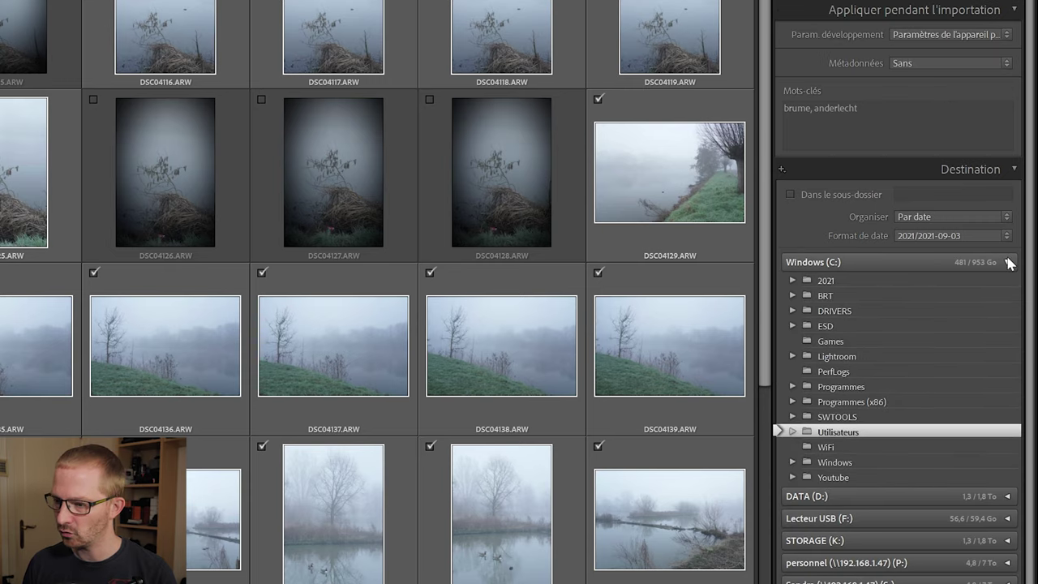
click(1010, 263)
click(851, 383)
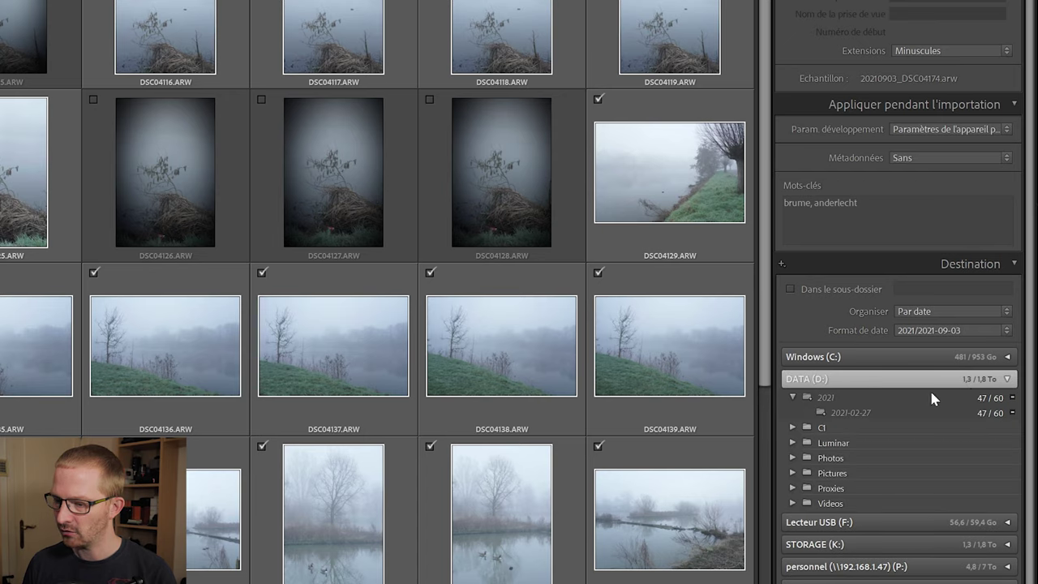
click(823, 459)
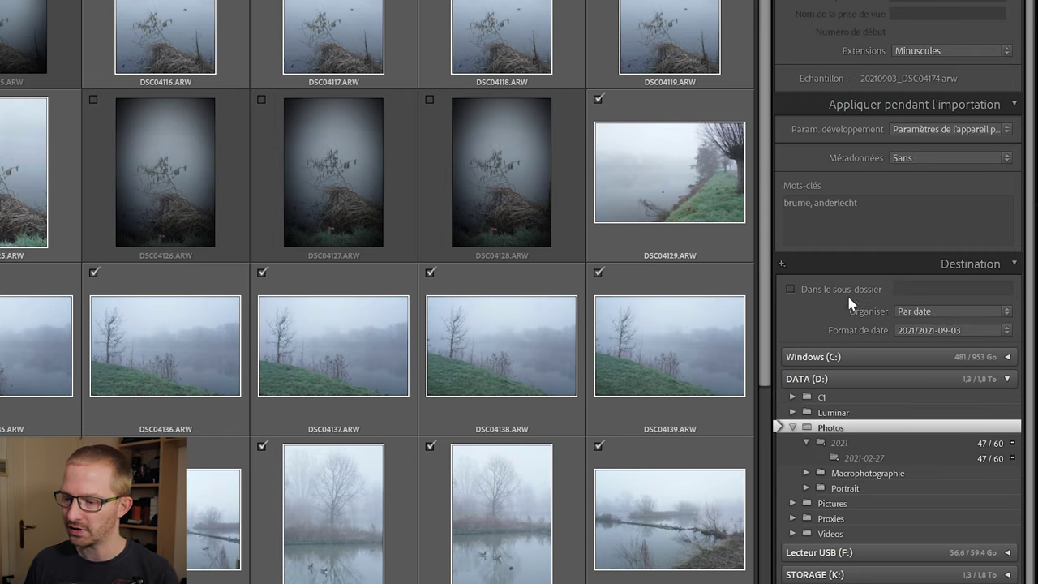
scroll(845, 293, down, 1)
Name a 'Brume' subfolder, then turn the Into Subfolder option back off
click(836, 274)
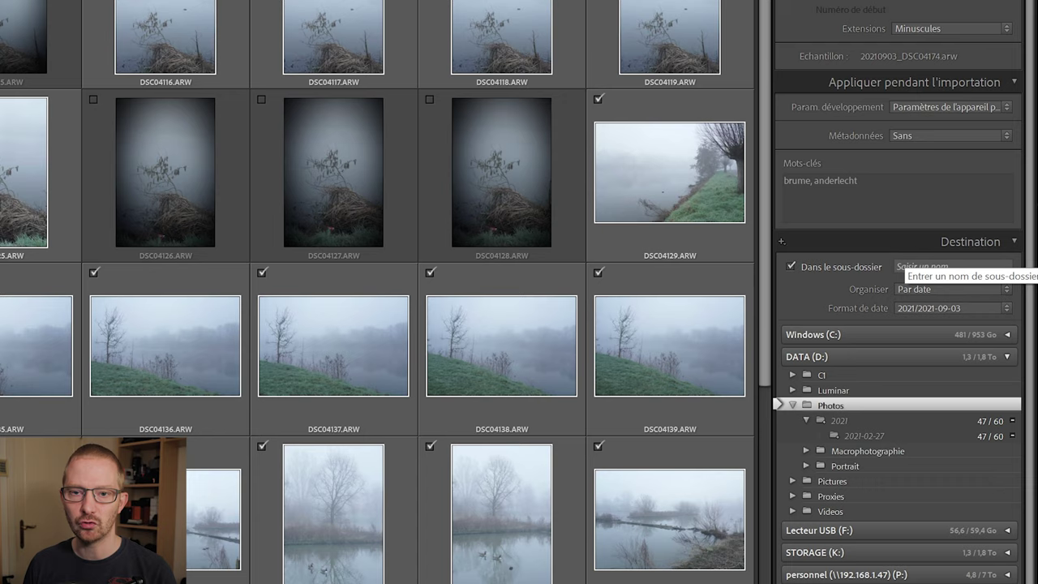
click(916, 266)
text(Brume)
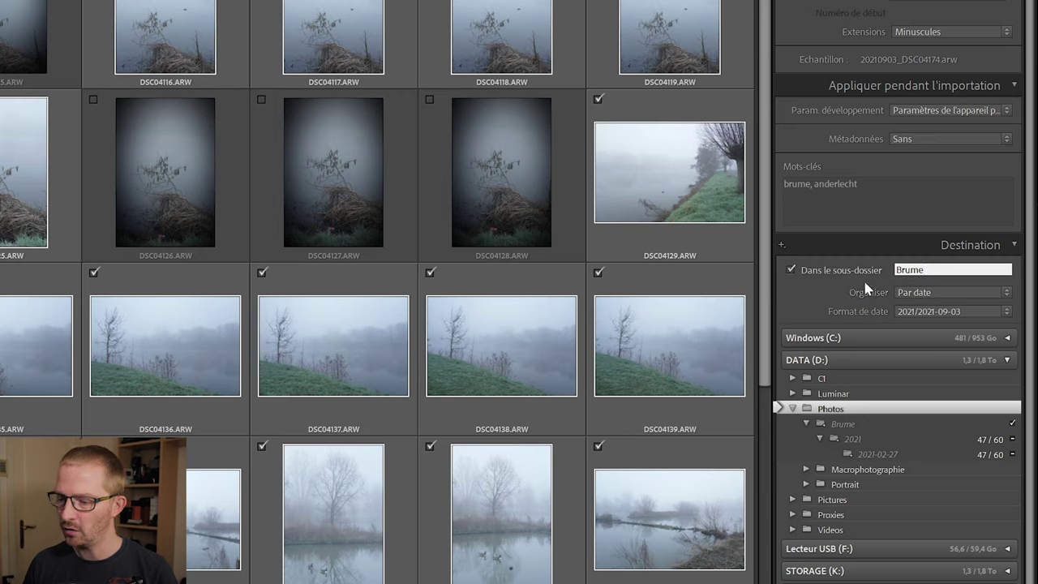
click(818, 275)
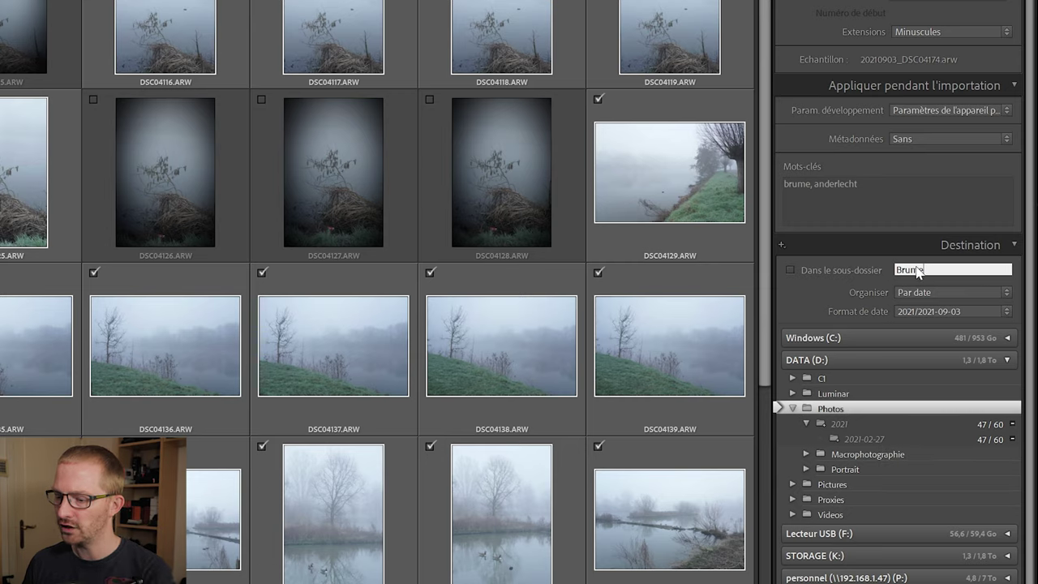
click(929, 293)
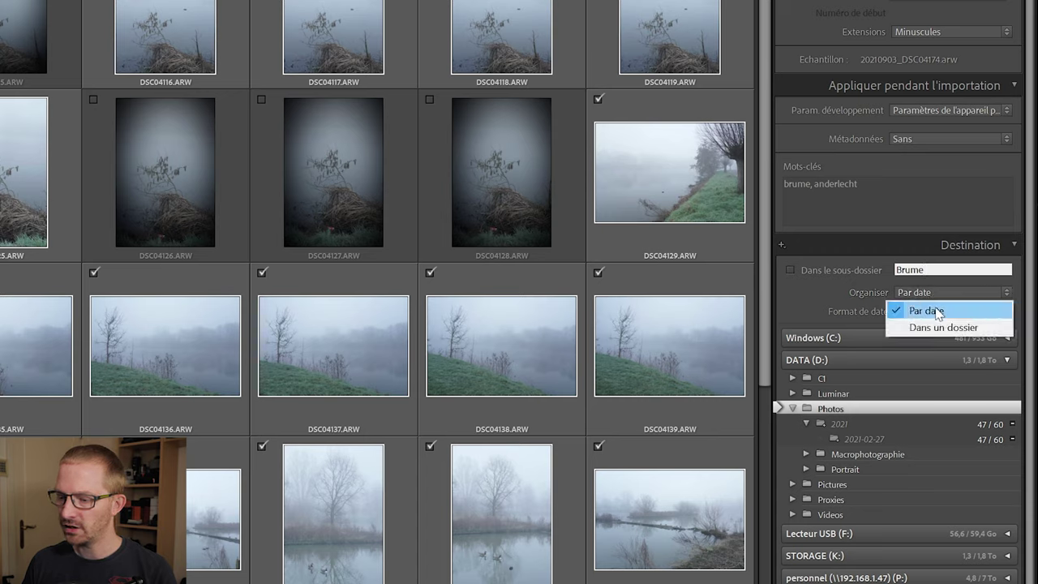
click(944, 327)
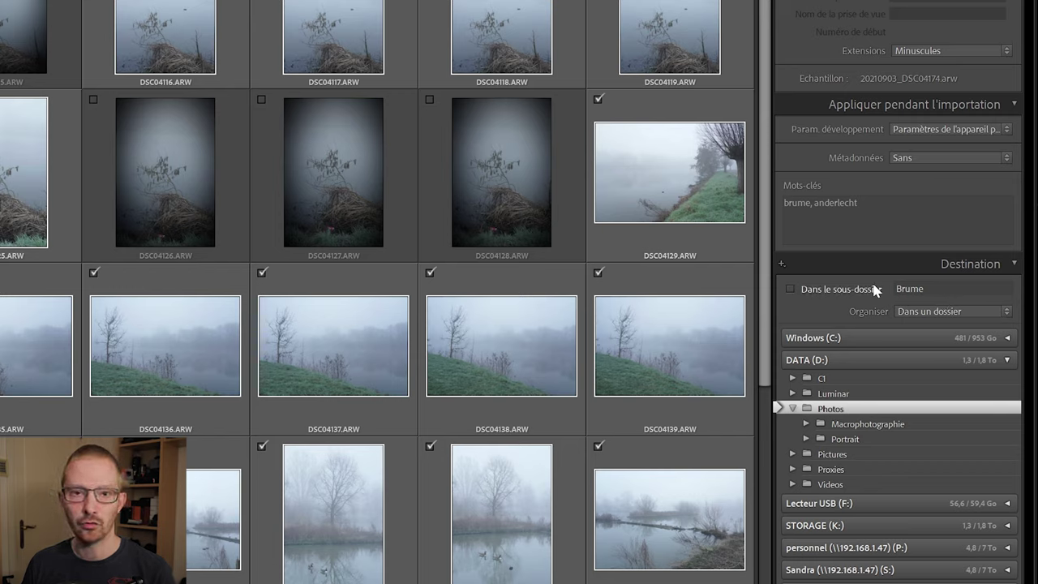
click(938, 314)
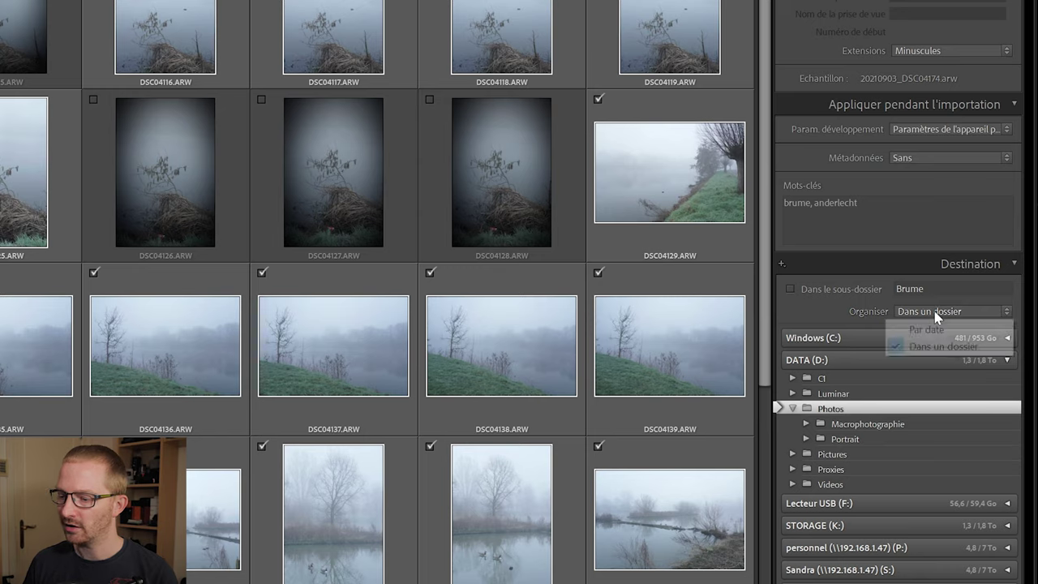
click(932, 330)
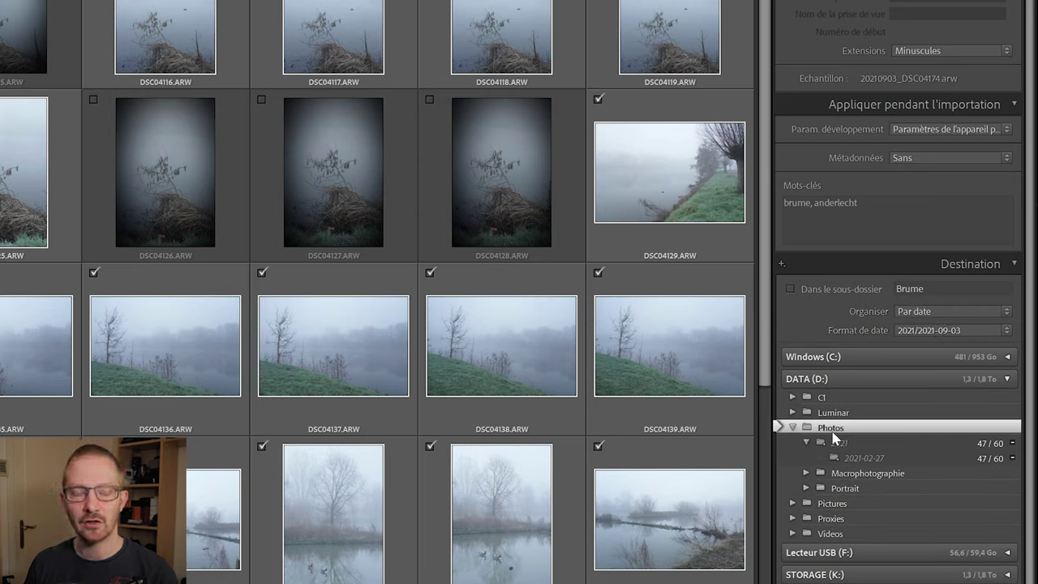
click(942, 331)
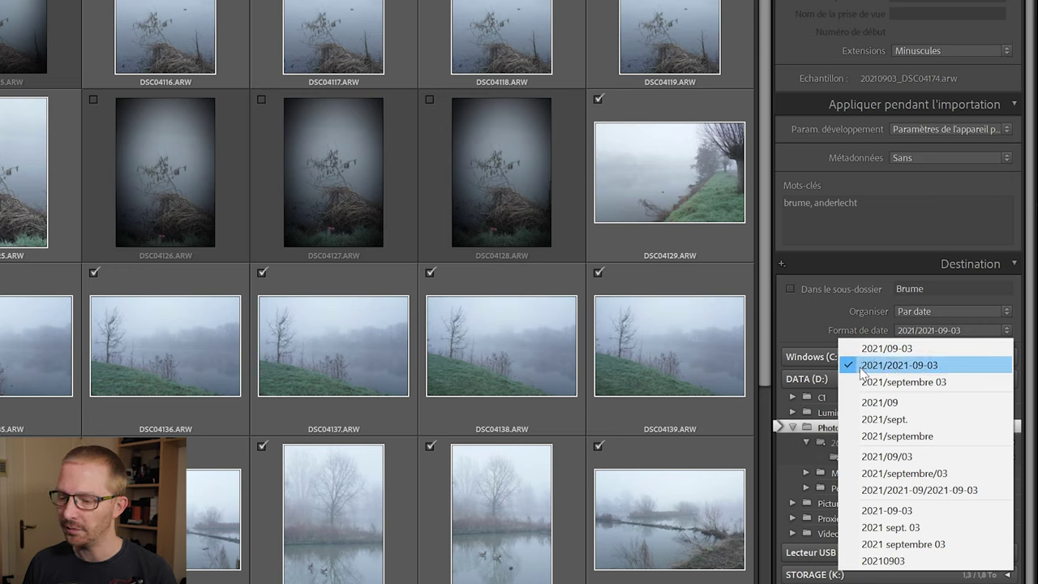
click(937, 367)
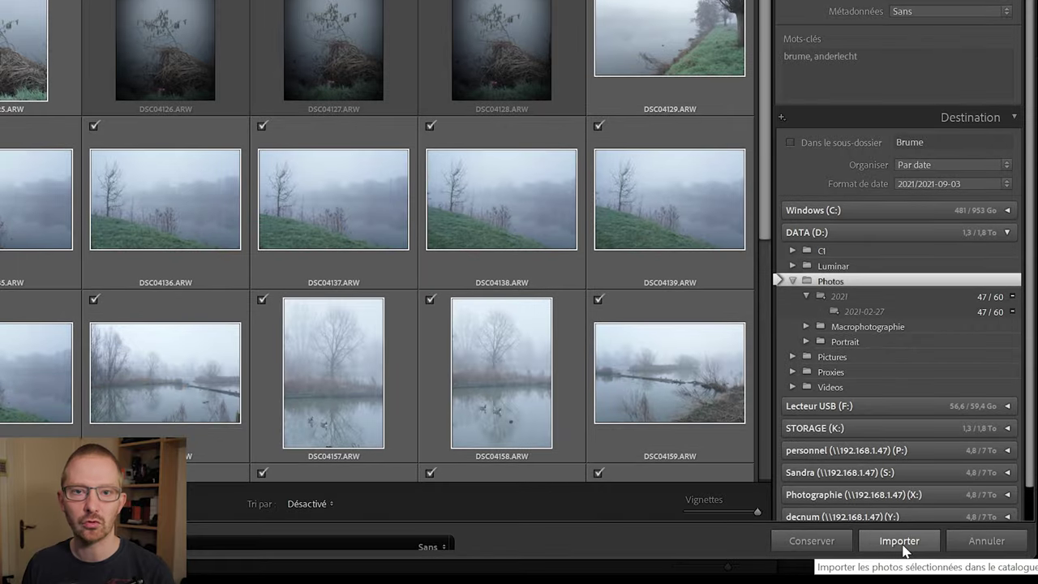
Import the 47 checked mist photos and expand the 2021 folder
click(903, 546)
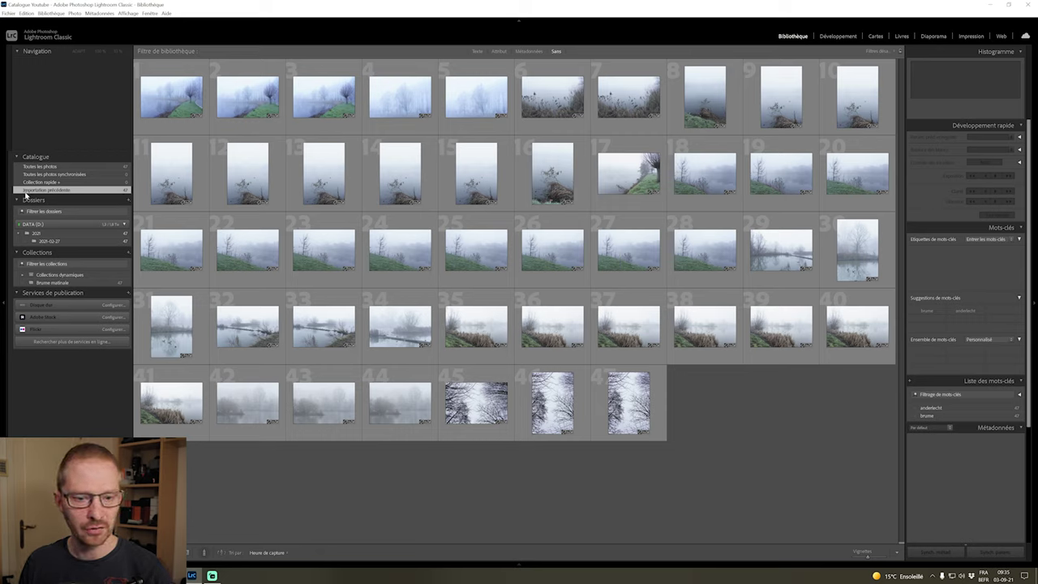
click(28, 230)
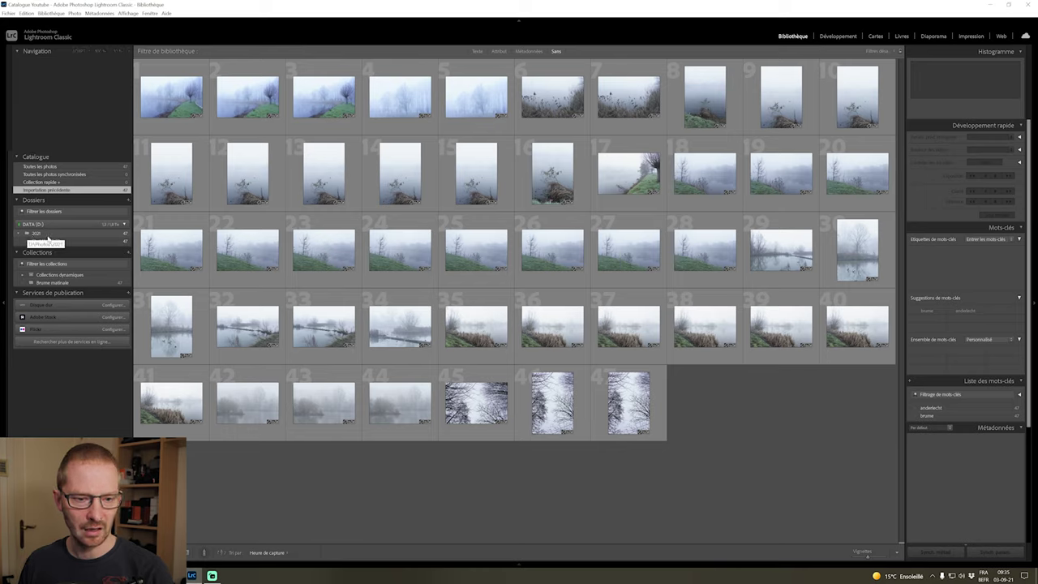
Open the 2021-02-27 folder to view the 47 imported mist photos
click(57, 243)
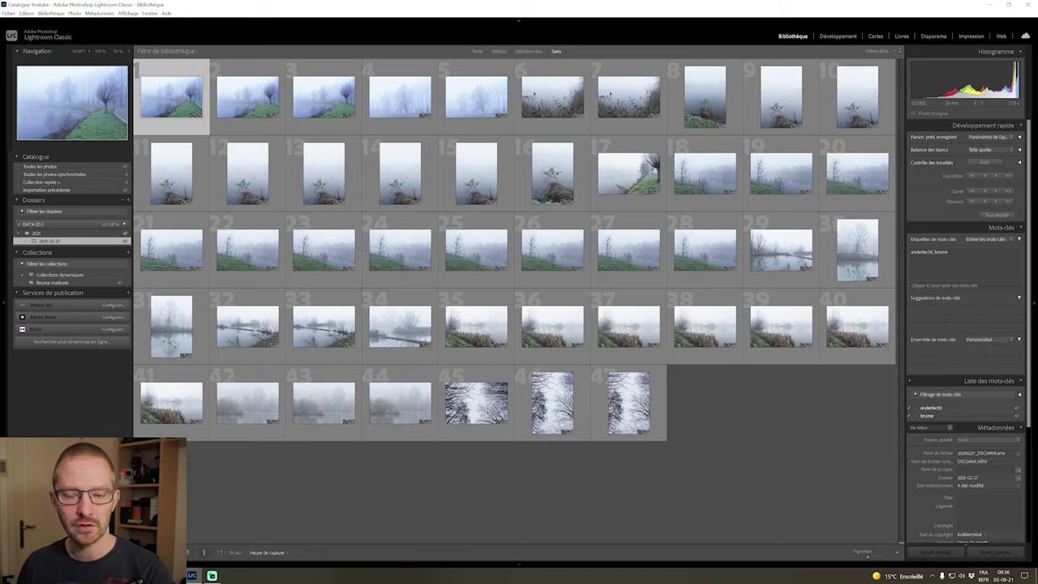
Start a new import from D:\Photos with Macrophotographie and Portrait, subfolders included
key(ctrl+shift+i)
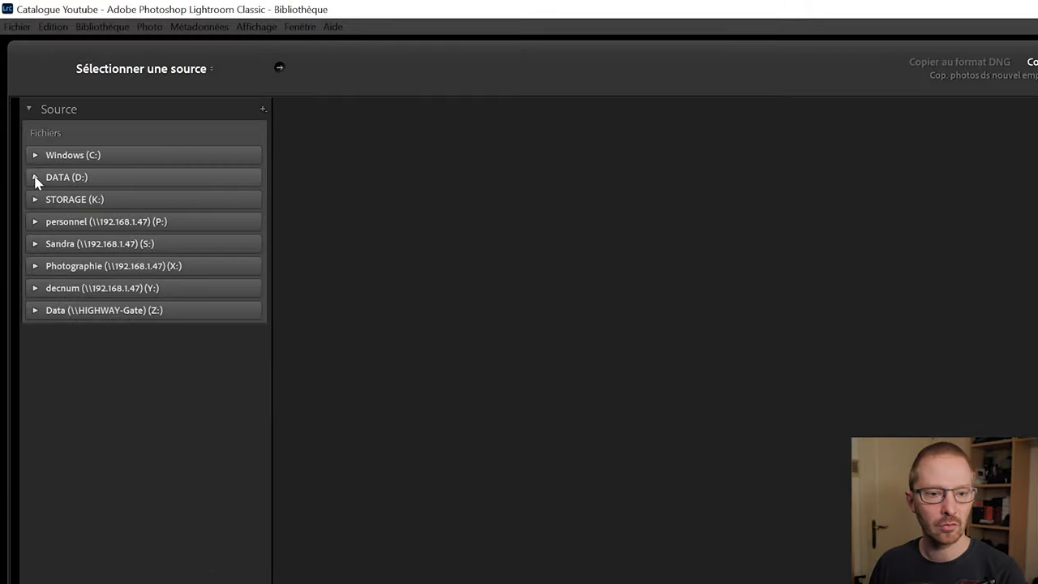
click(17, 87)
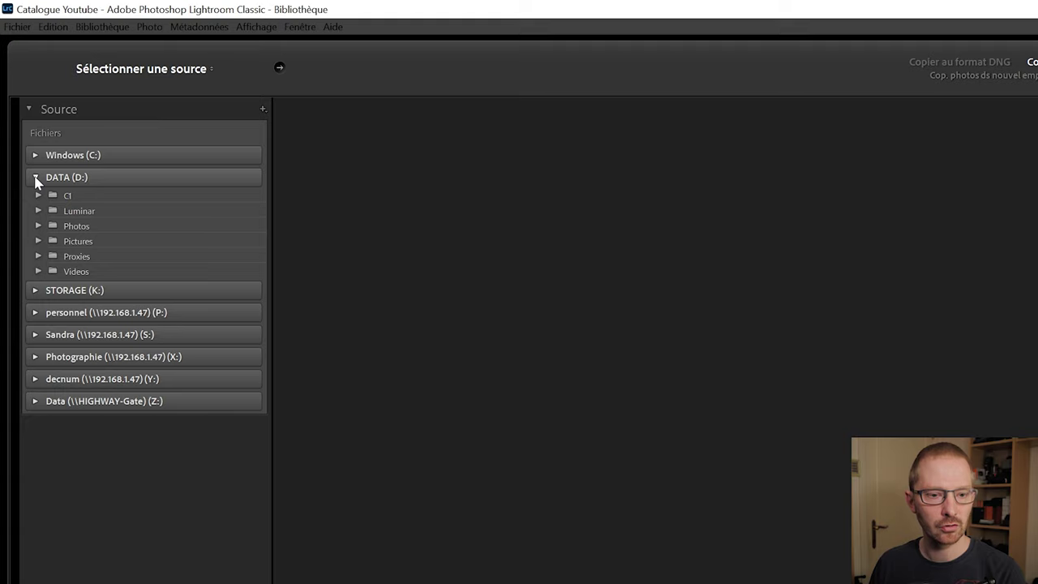
click(38, 226)
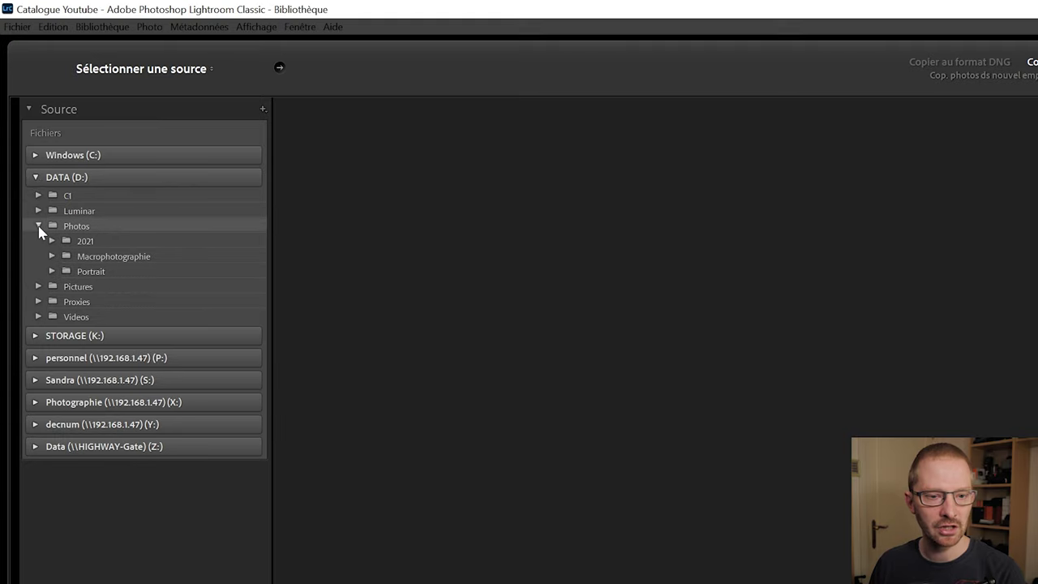
click(114, 258)
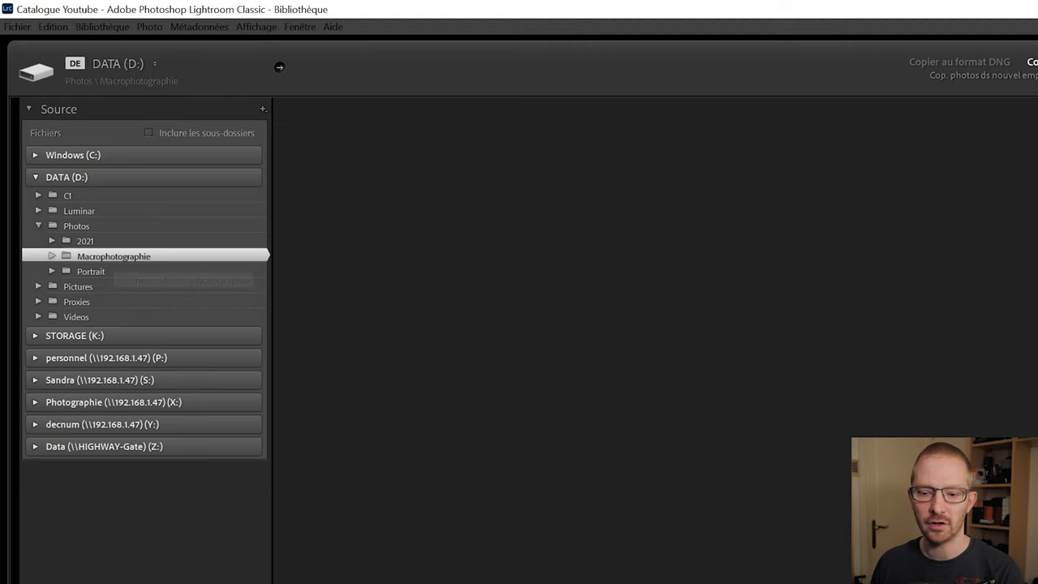
click(149, 132)
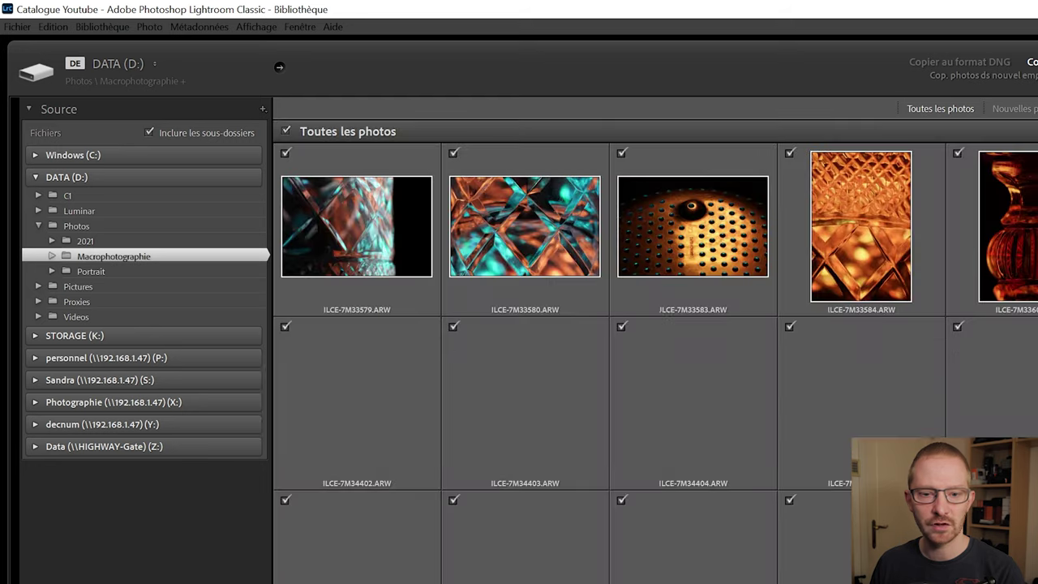
ctrl+click(114, 271)
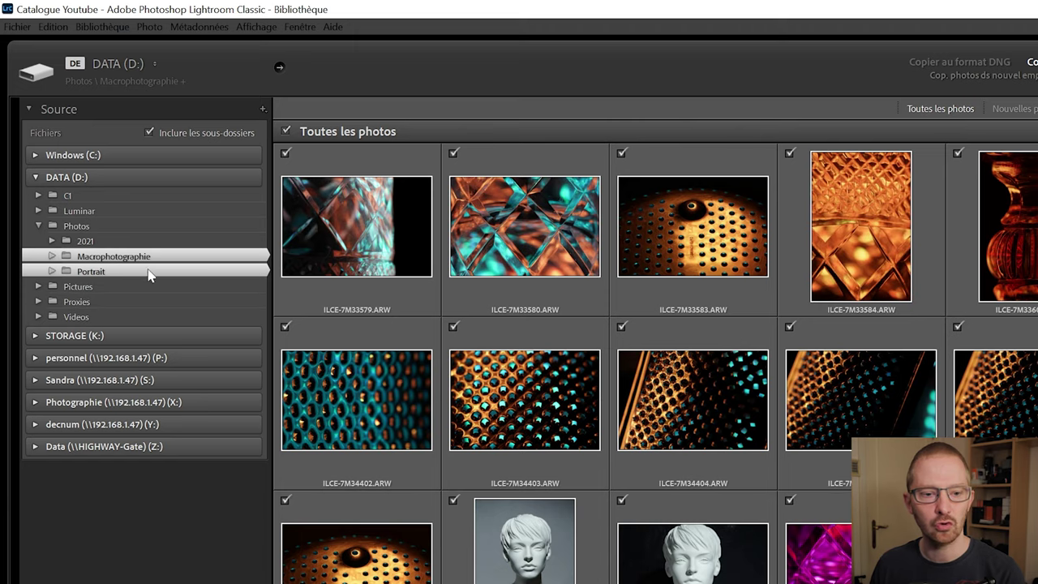
Briefly preview the 2021 folder, then reselect Macrophotographie and Portrait as sources
click(88, 241)
click(103, 257)
ctrl+click(105, 269)
click(96, 242)
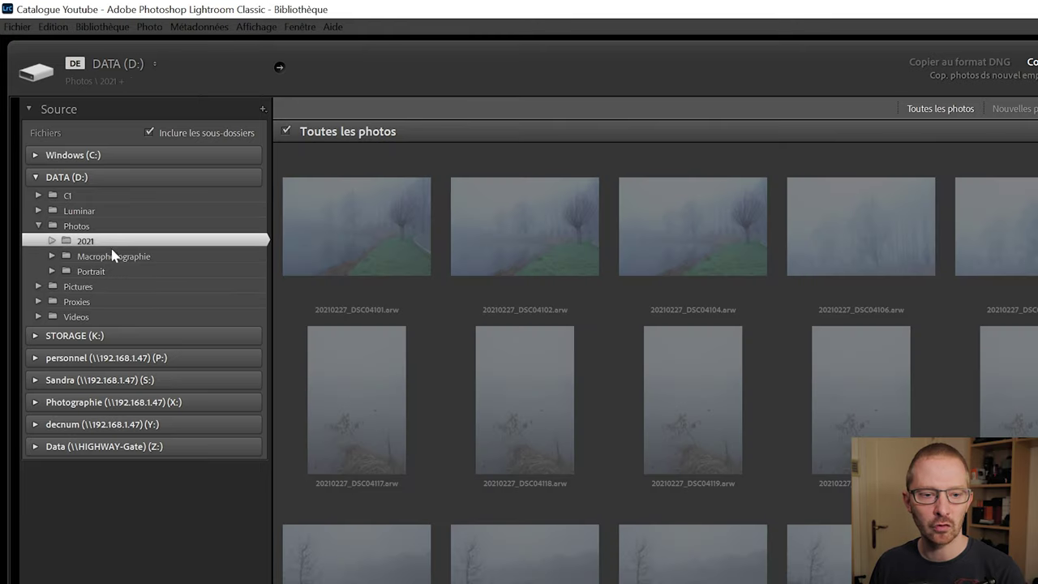
ctrl+click(111, 256)
ctrl+click(107, 256)
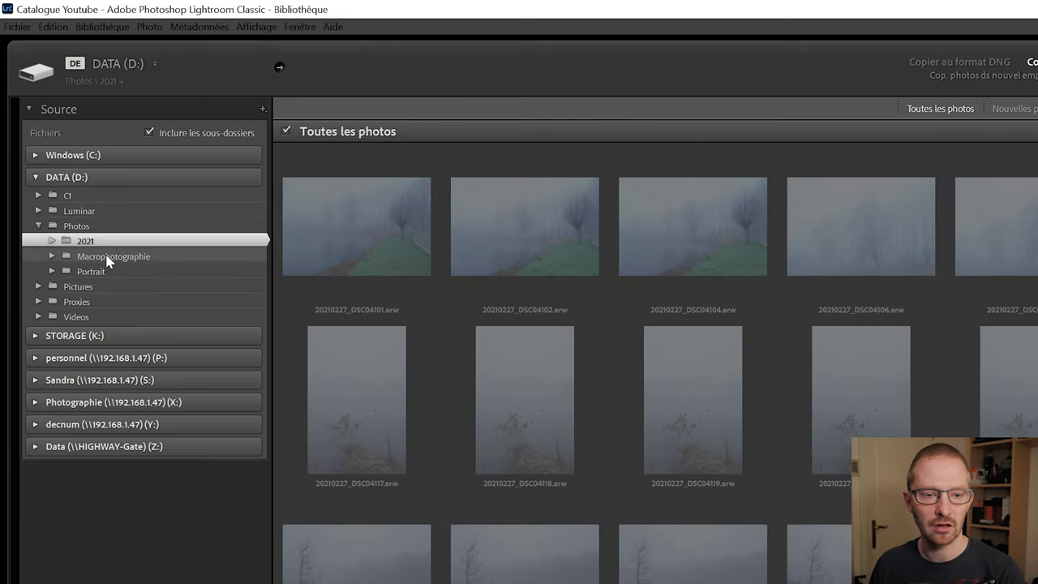
ctrl+click(109, 241)
ctrl+click(97, 271)
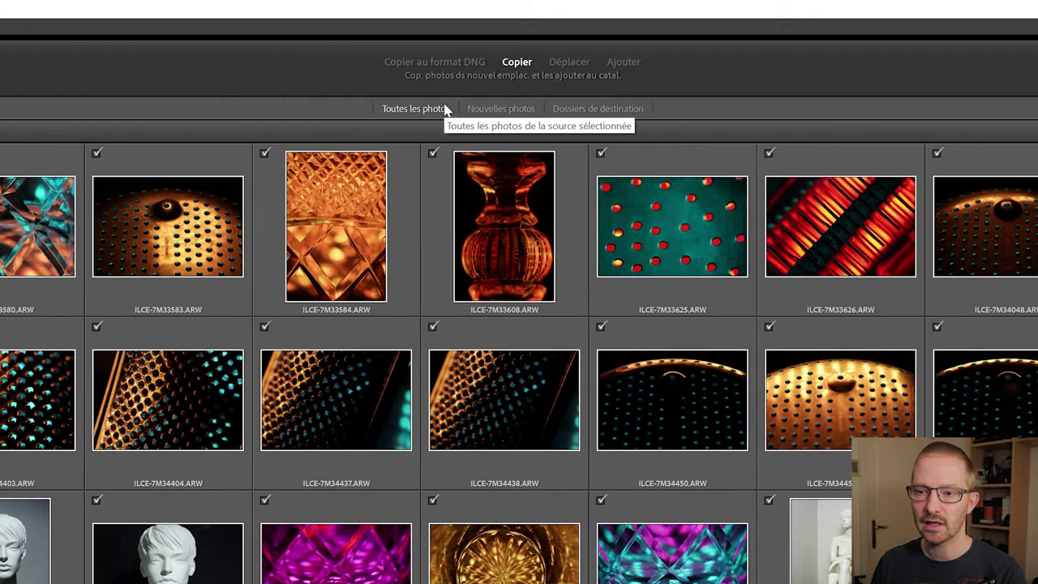
Switch the import method to Add, back to Copy, and preview by destination folders
click(623, 63)
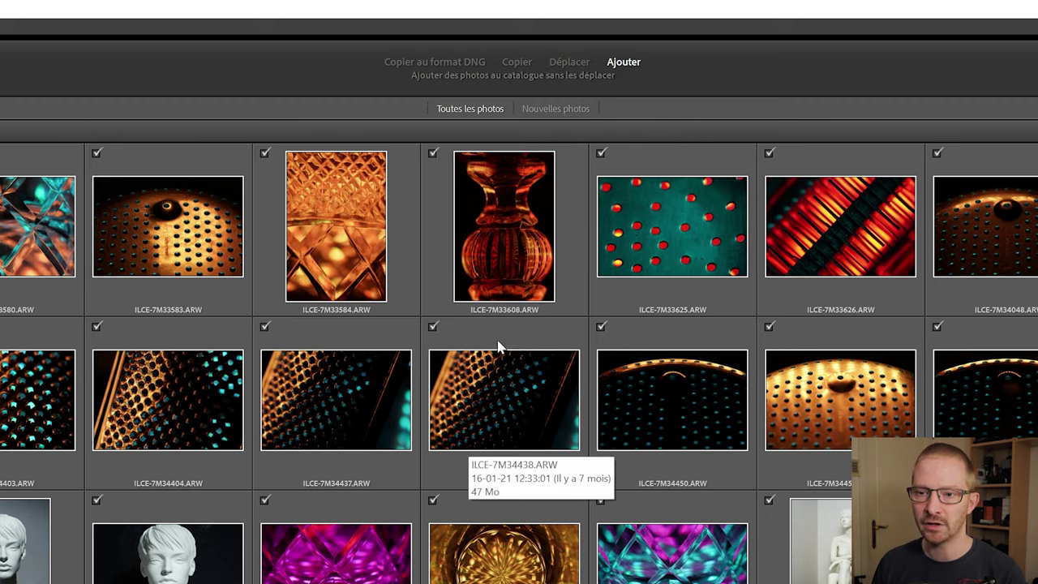
click(522, 72)
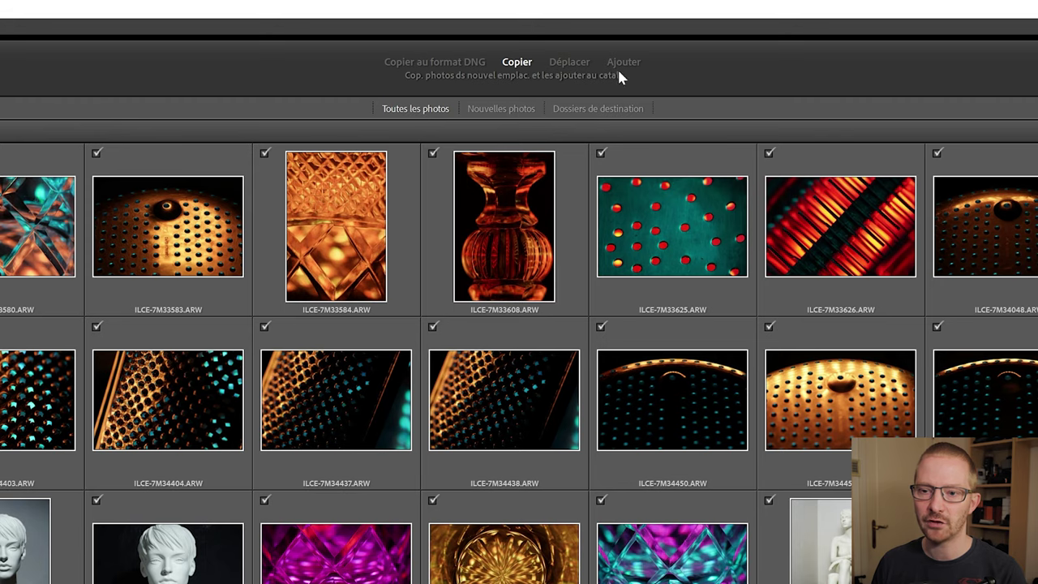
click(577, 114)
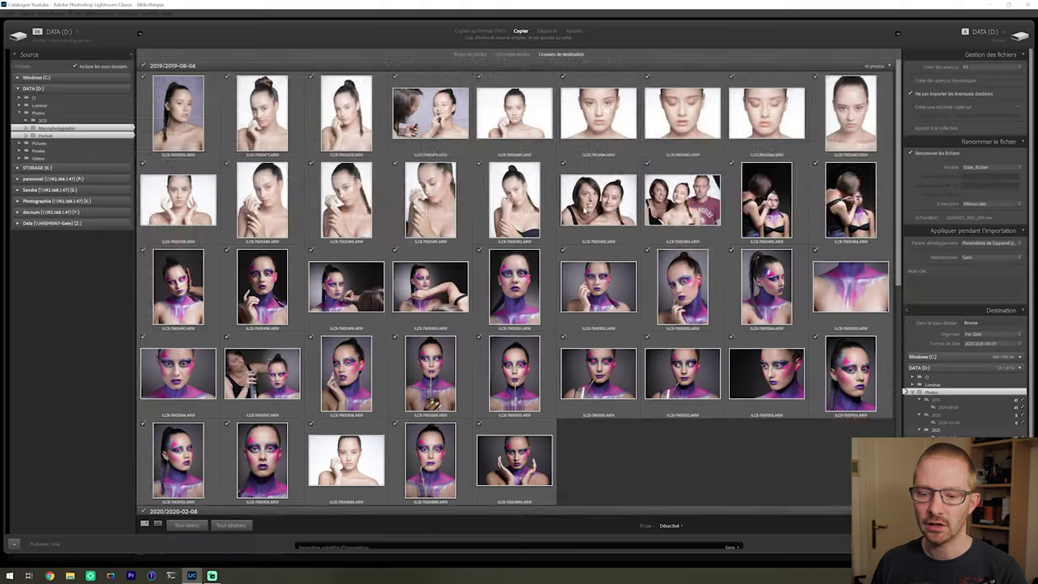
Review the 75-photo preview and set the import method to Add
scroll(583, 212, down, 3)
scroll(583, 216, up, 1)
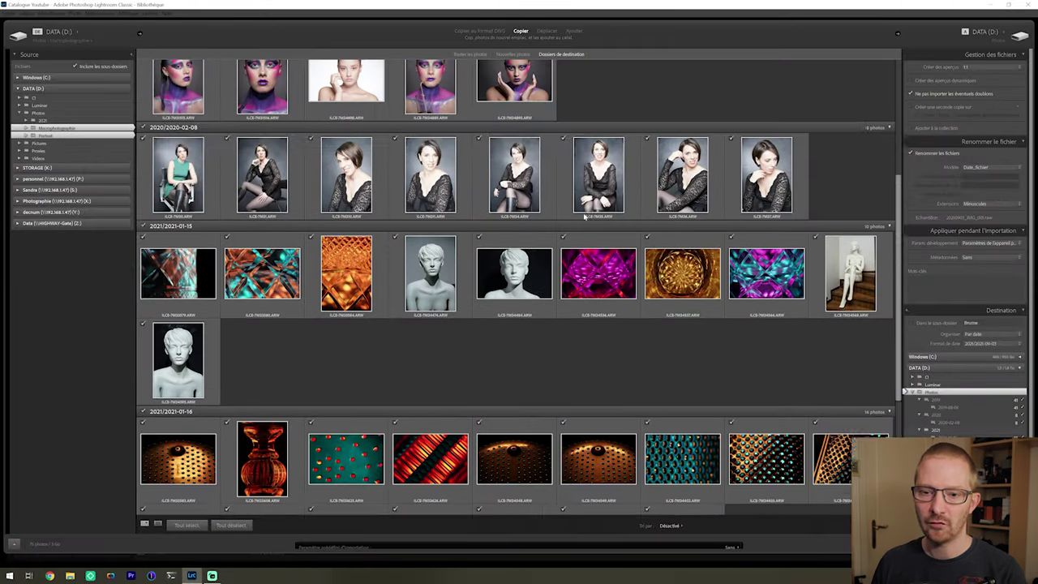
scroll(583, 215, up, 3)
scroll(583, 215, up, 2)
scroll(583, 215, down, 3)
scroll(583, 216, down, 3)
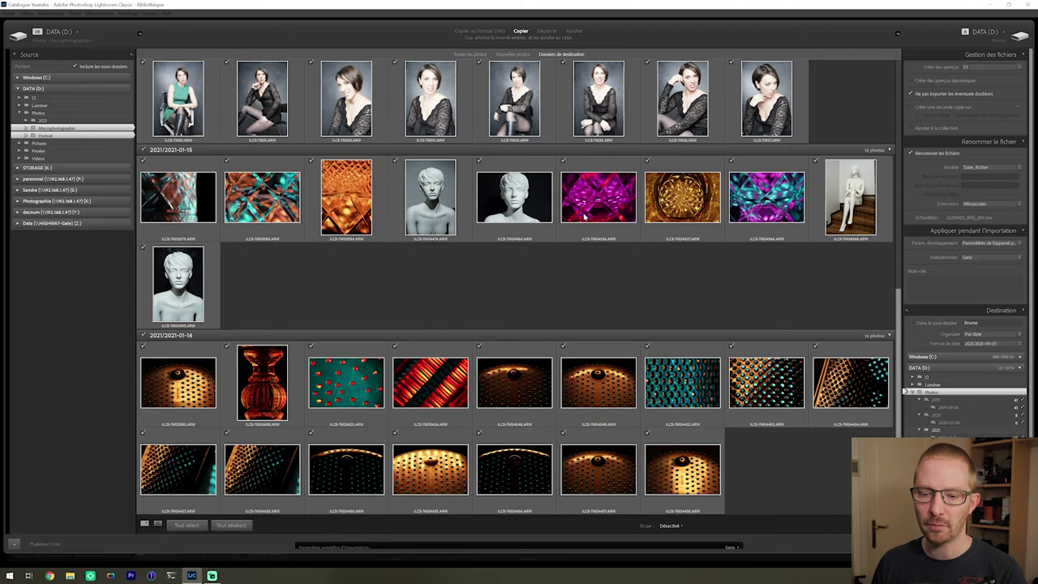
scroll(583, 215, up, 4)
scroll(583, 216, up, 2)
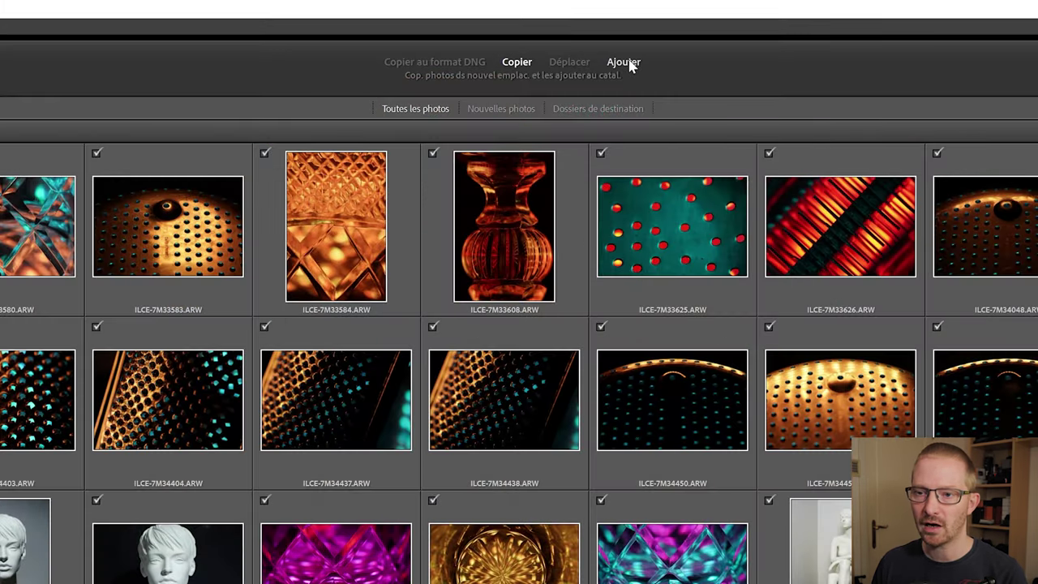
click(625, 62)
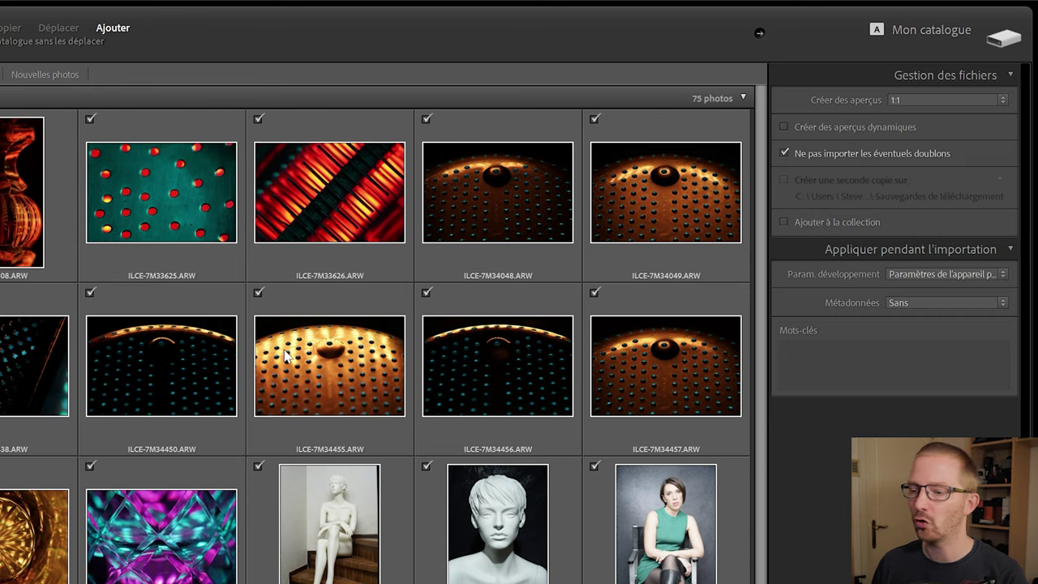
Keep Camera Settings as the develop preset applied on import
click(925, 275)
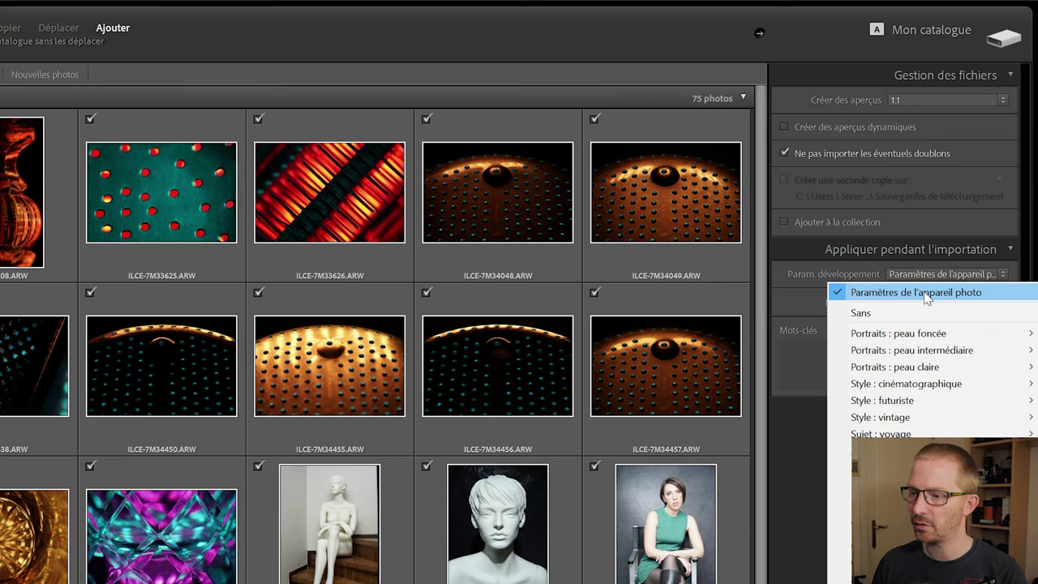
click(924, 294)
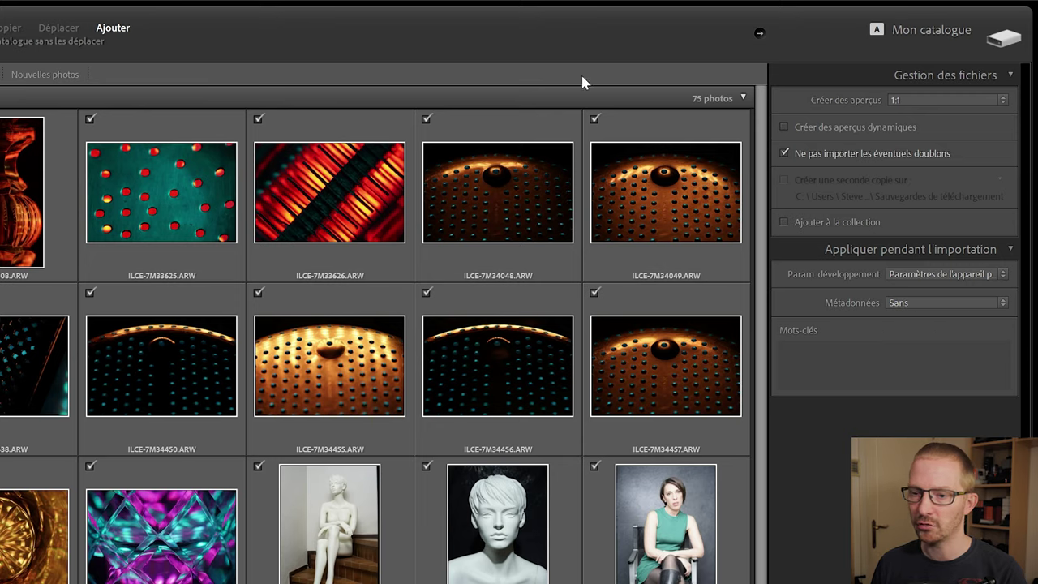
scroll(487, 325, down, 5)
scroll(487, 324, down, 5)
scroll(486, 324, up, 10)
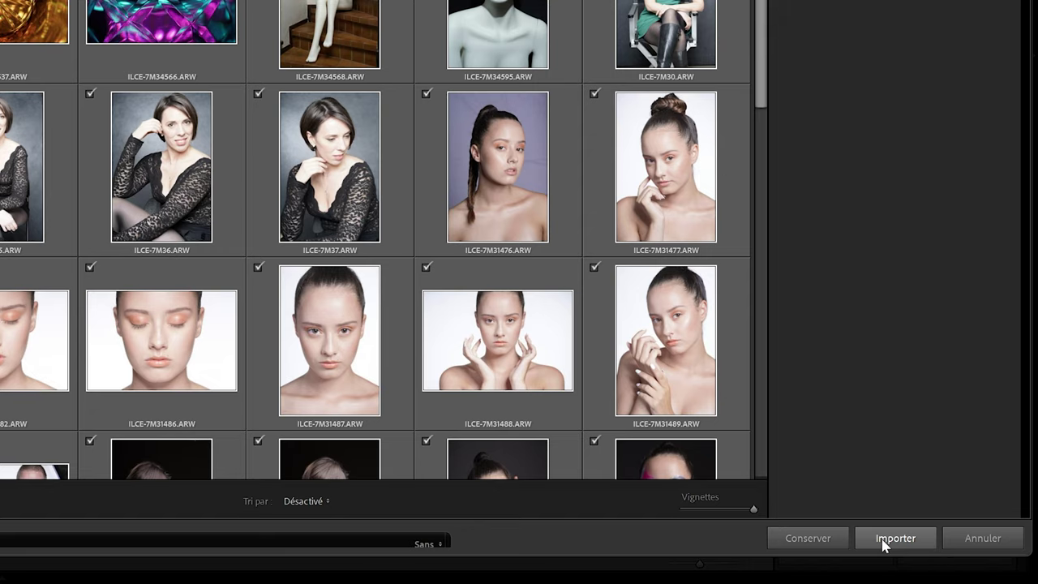
click(883, 541)
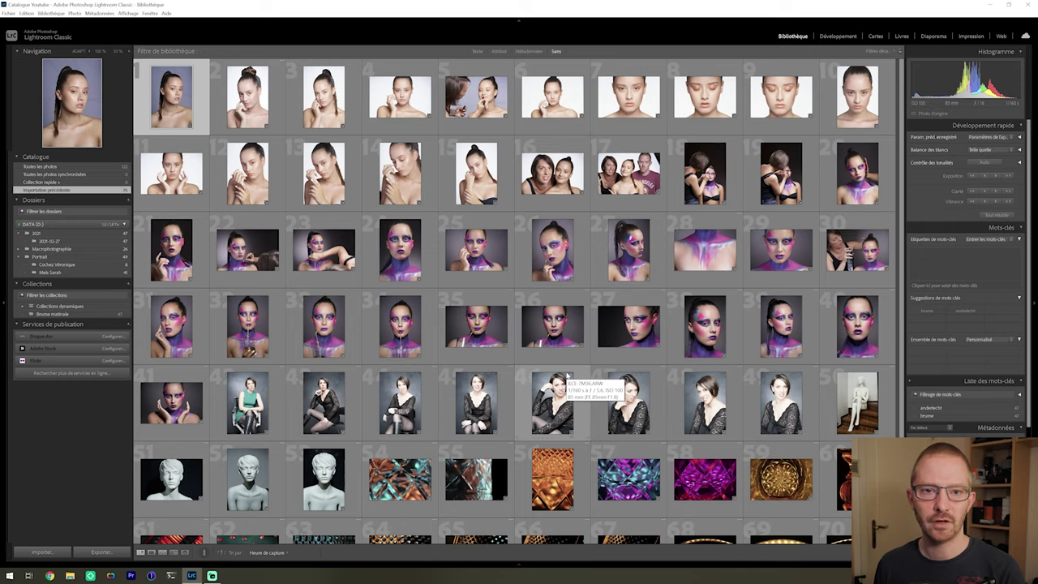
Browse Macrophotographie's 26 photos and its 2020-02 Objets du quotidien subfolder
scroll(645, 326, down, 3)
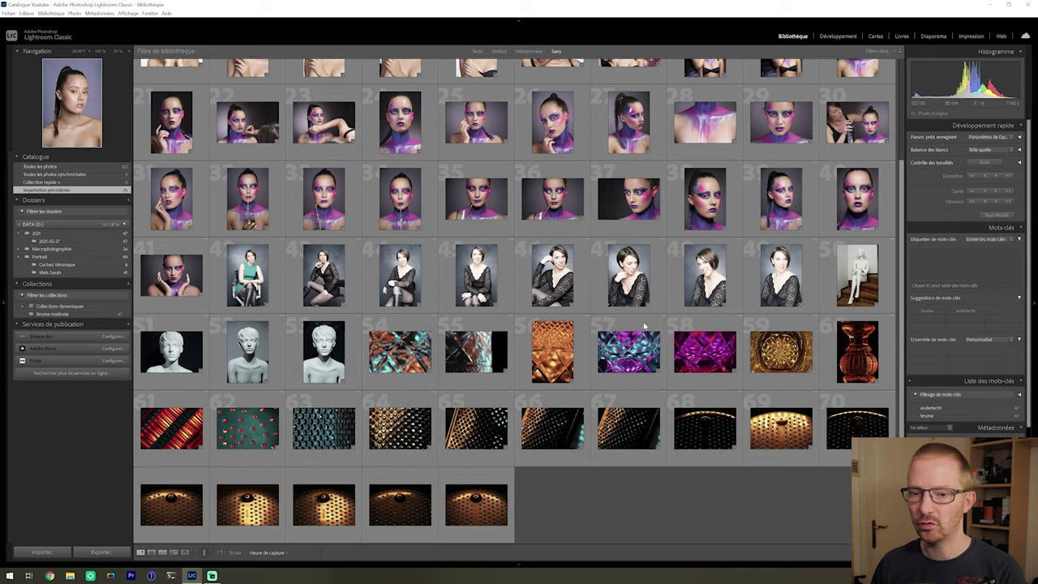
scroll(167, 200, up, 3)
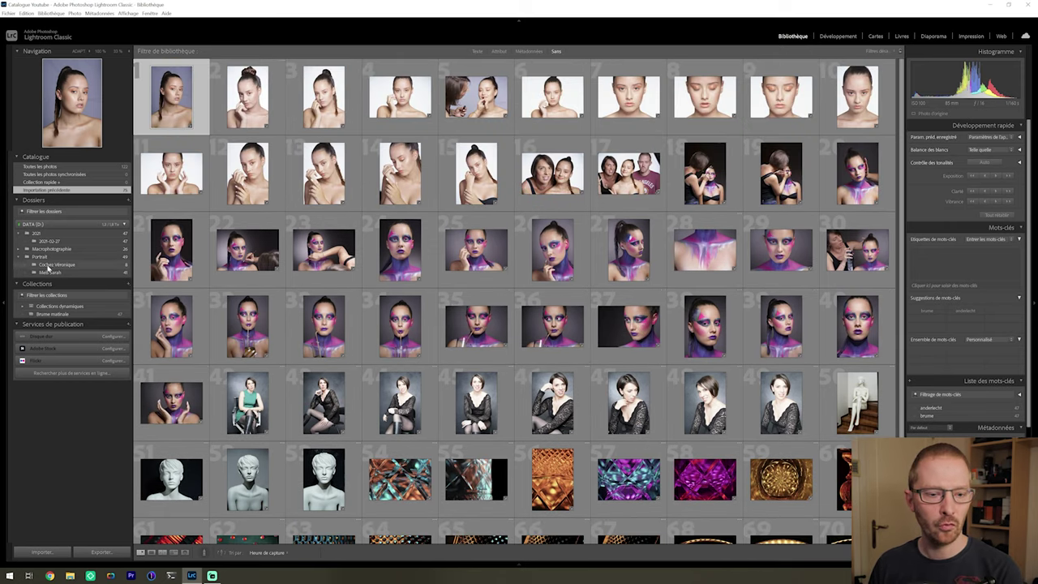
click(48, 234)
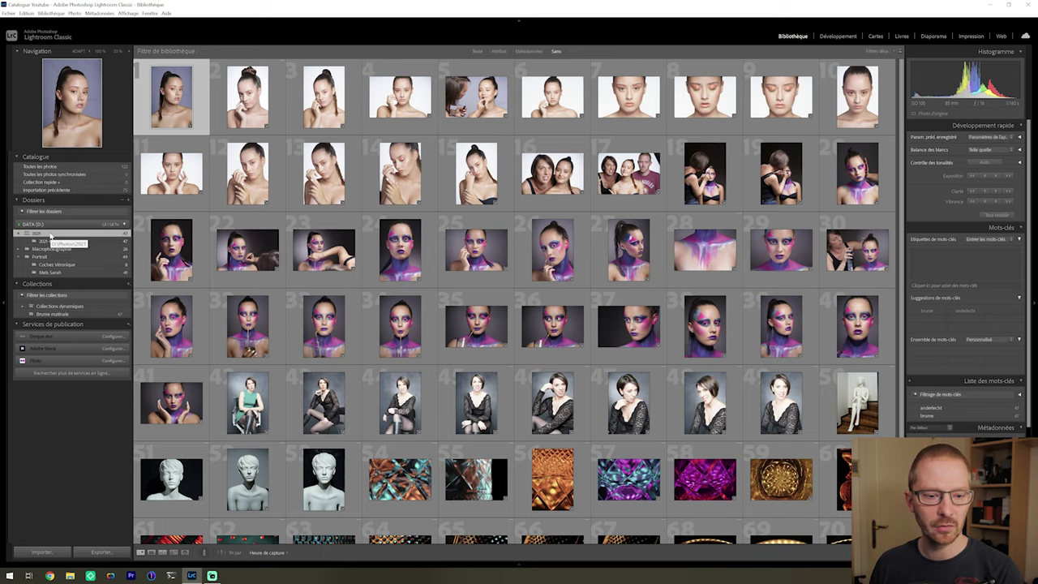
click(19, 233)
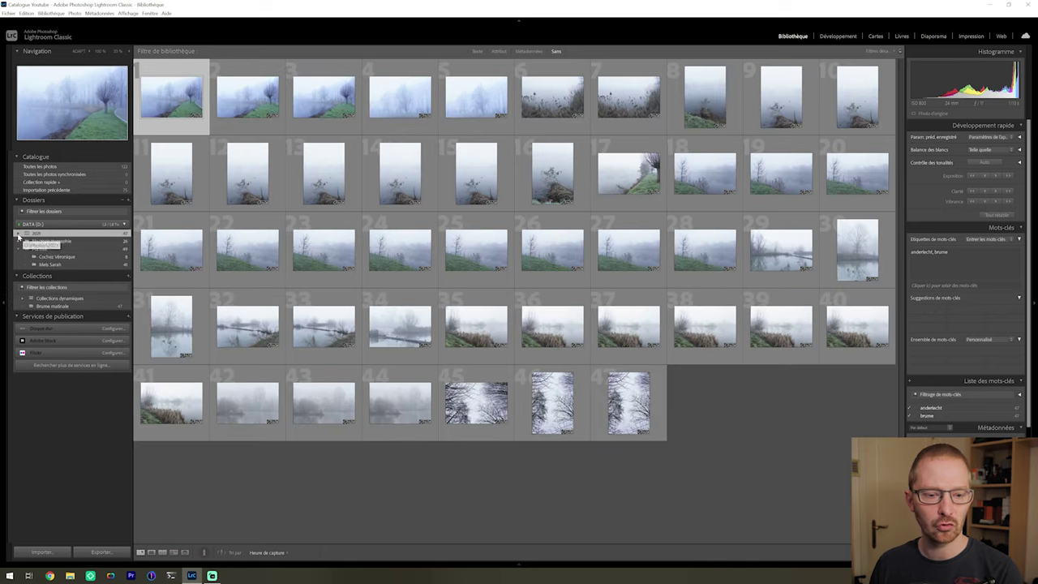
click(18, 250)
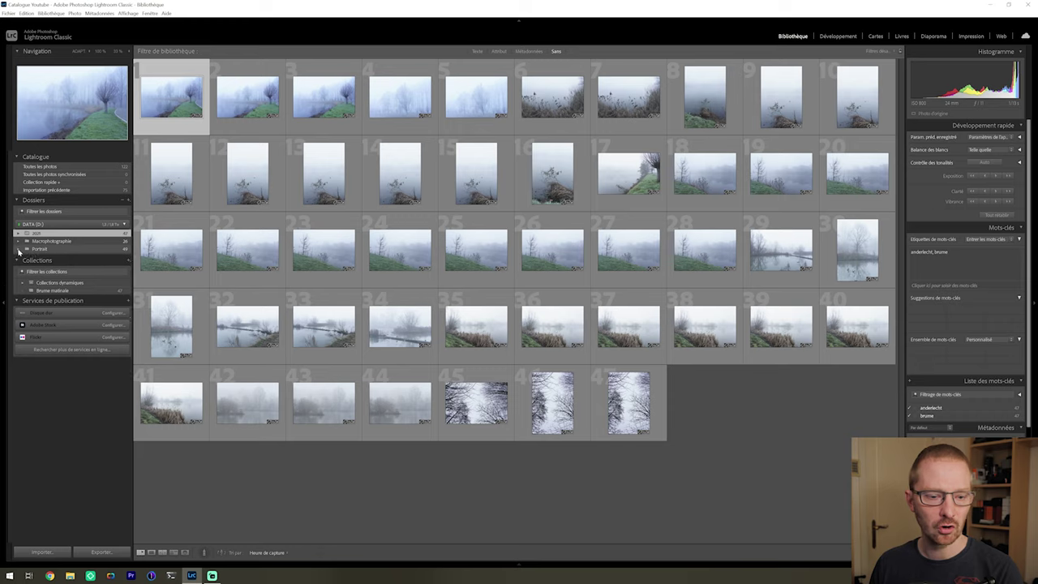
click(19, 250)
click(27, 241)
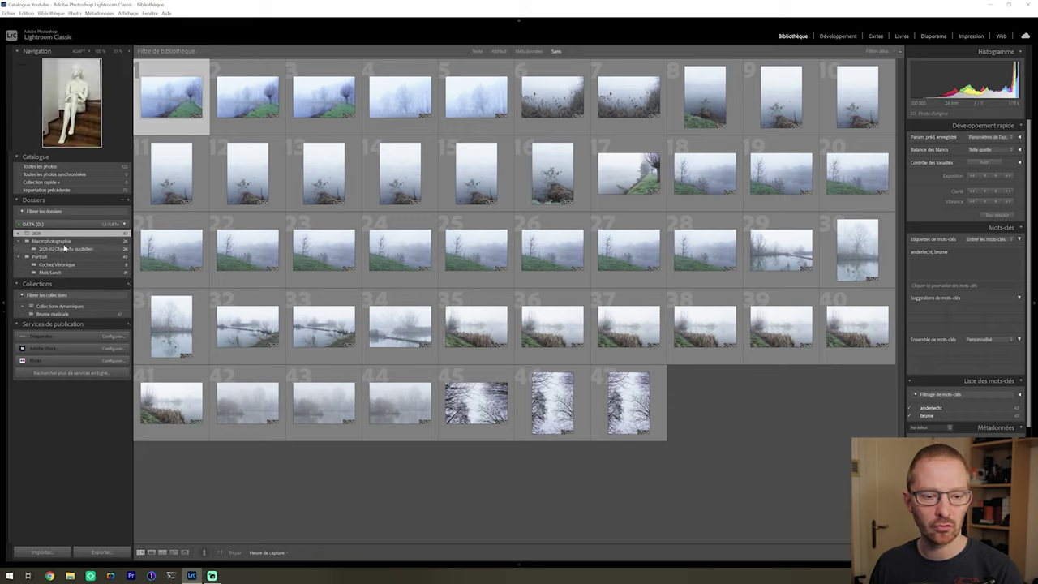
click(57, 240)
click(64, 250)
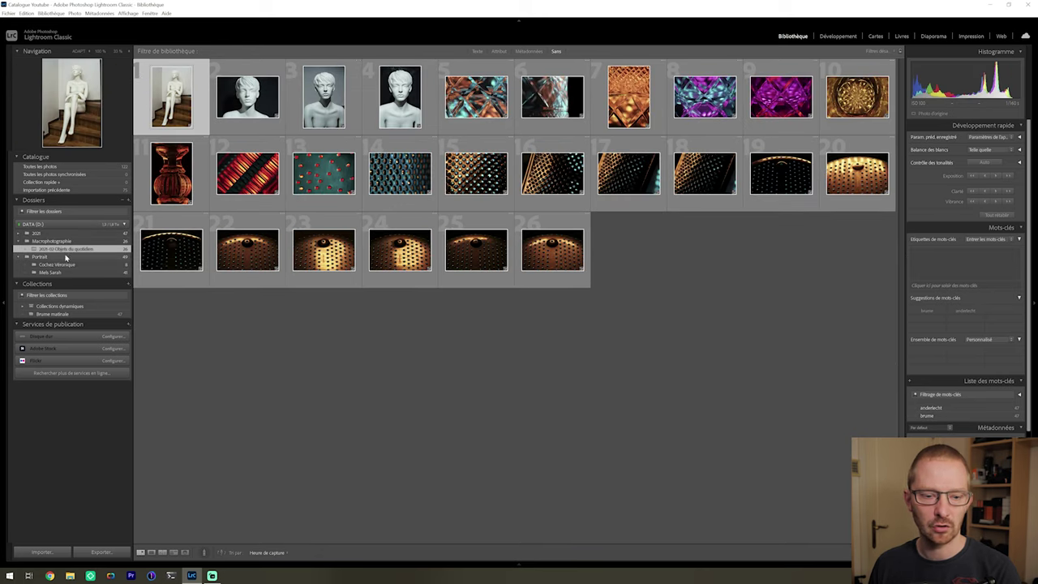
Browse Portrait's 49 photos and its 8- and 41-photo subfolders, ending on 2021's 47 photos
click(65, 257)
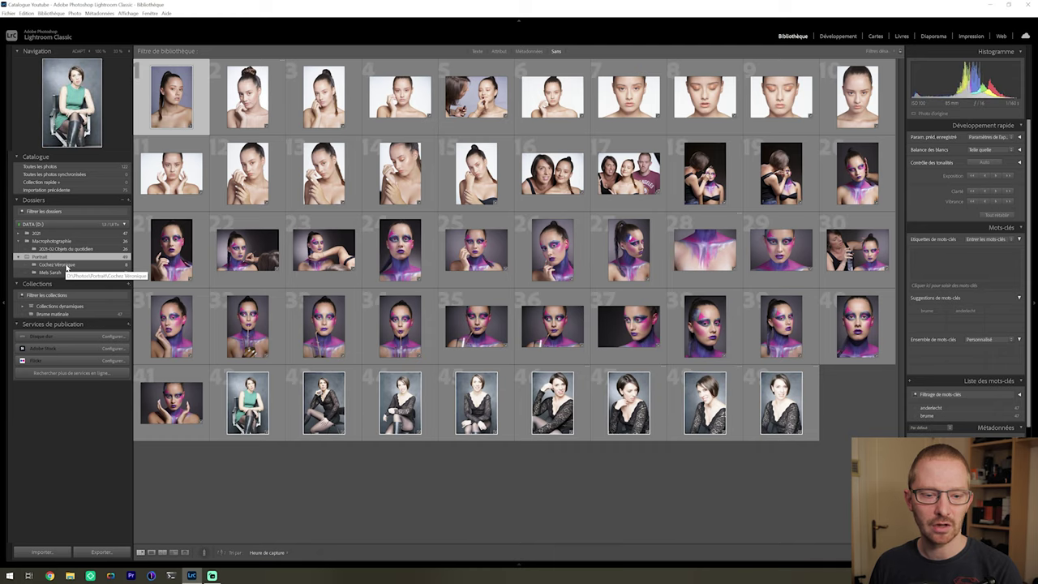
click(65, 265)
click(58, 258)
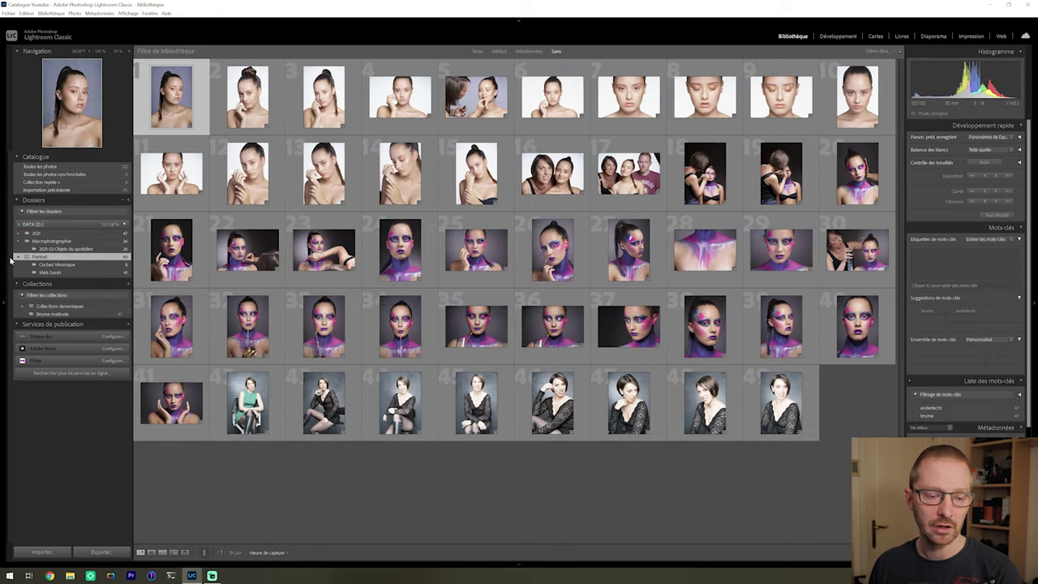
click(70, 265)
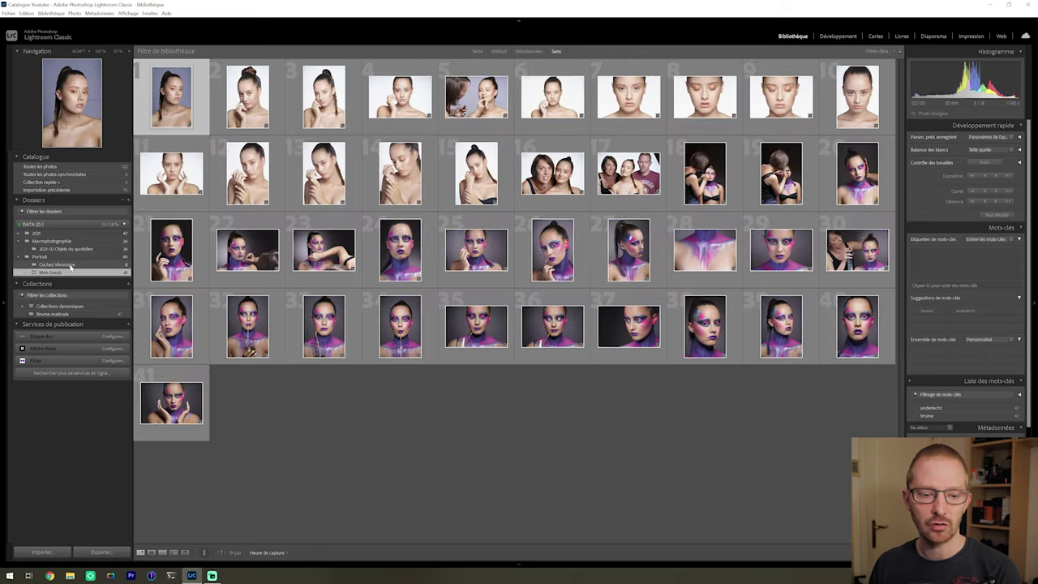
click(70, 265)
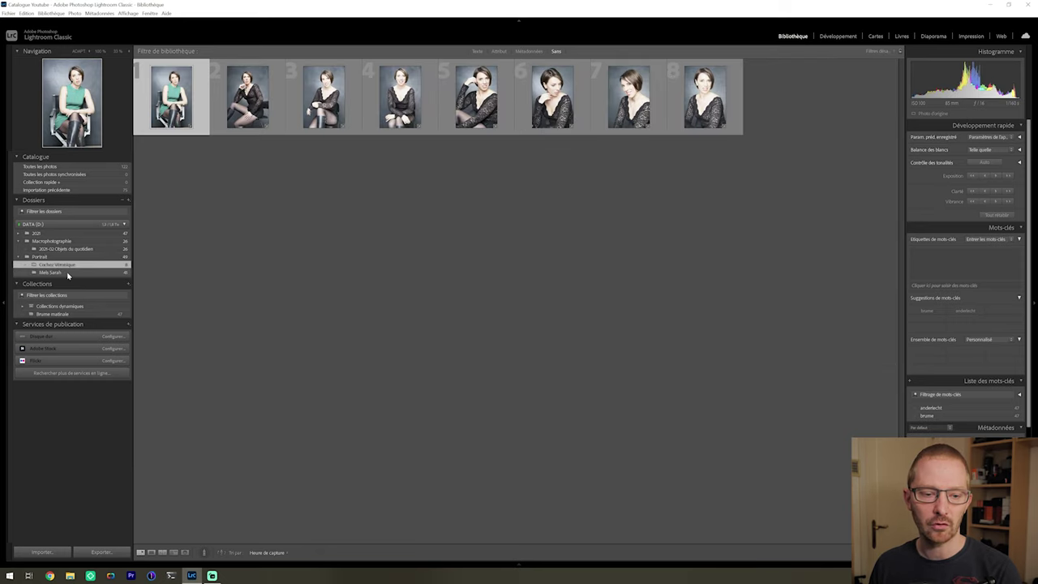
click(69, 265)
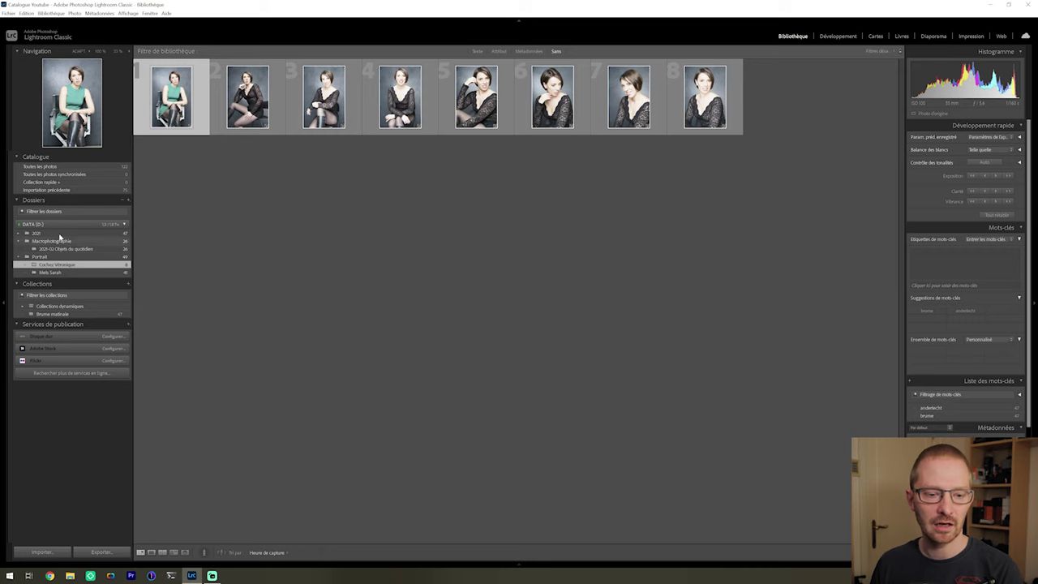
click(45, 233)
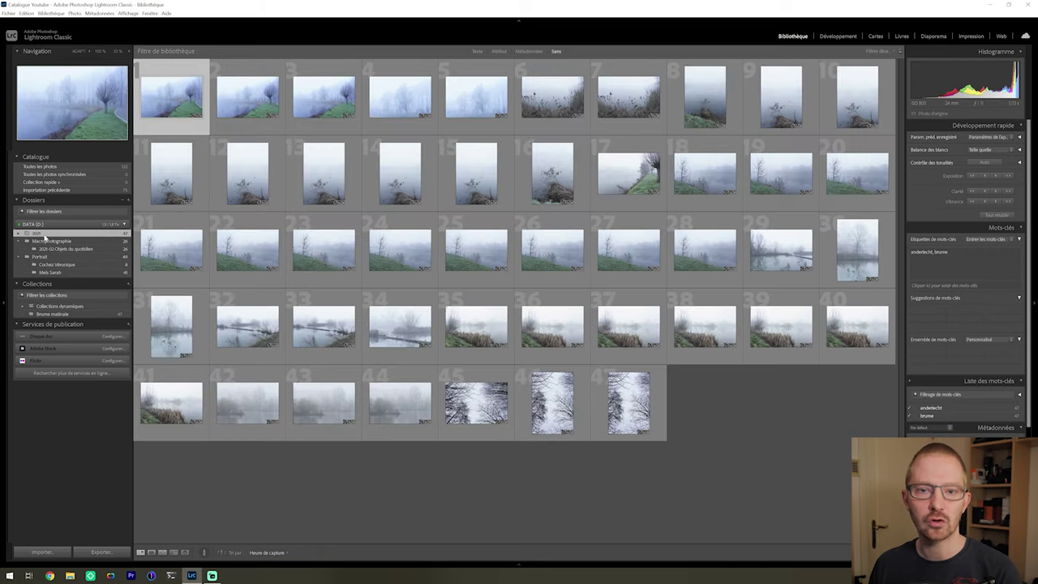